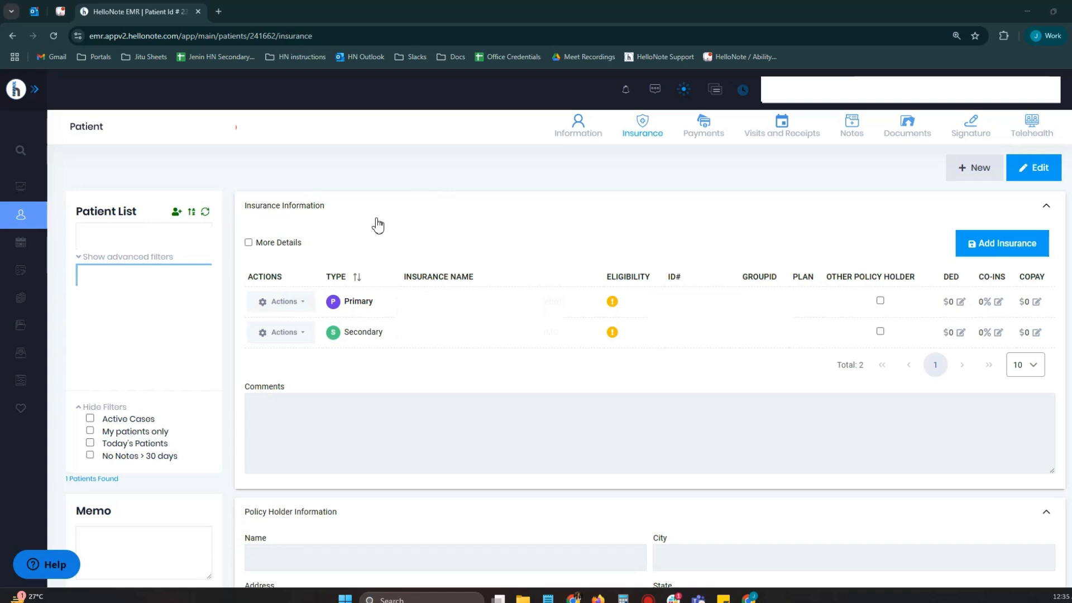
- Open the patient's primary insurance record for editing
left_click(300, 304)
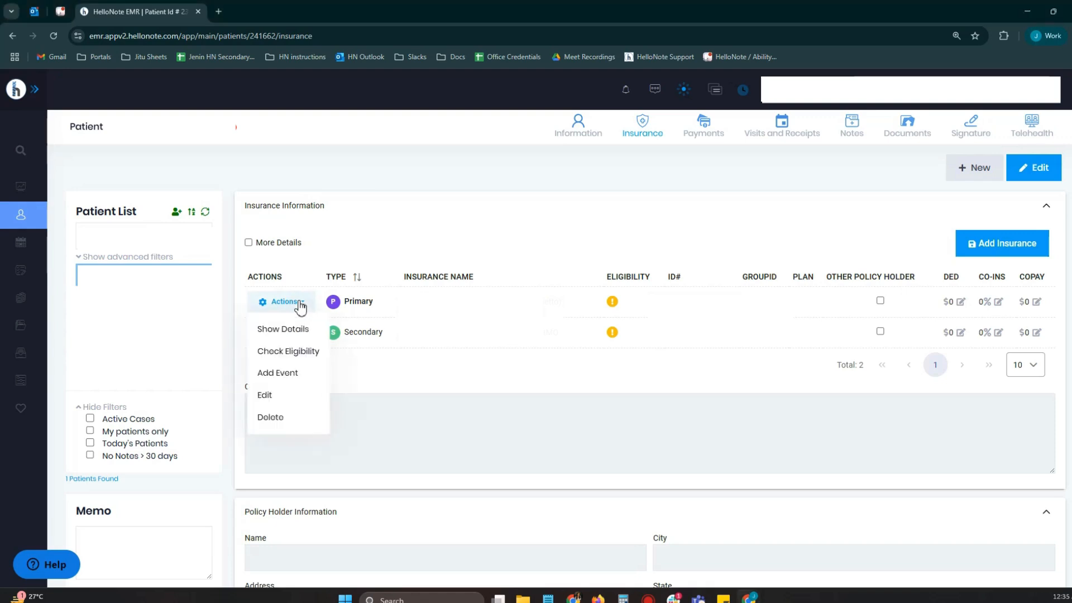
left_click(300, 305)
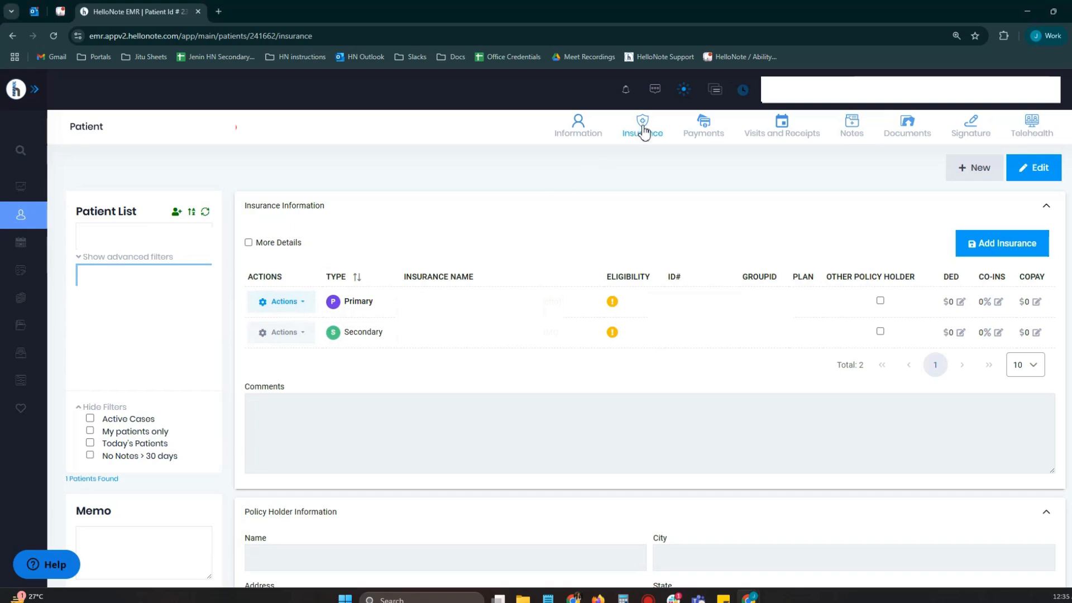
left_click(296, 312)
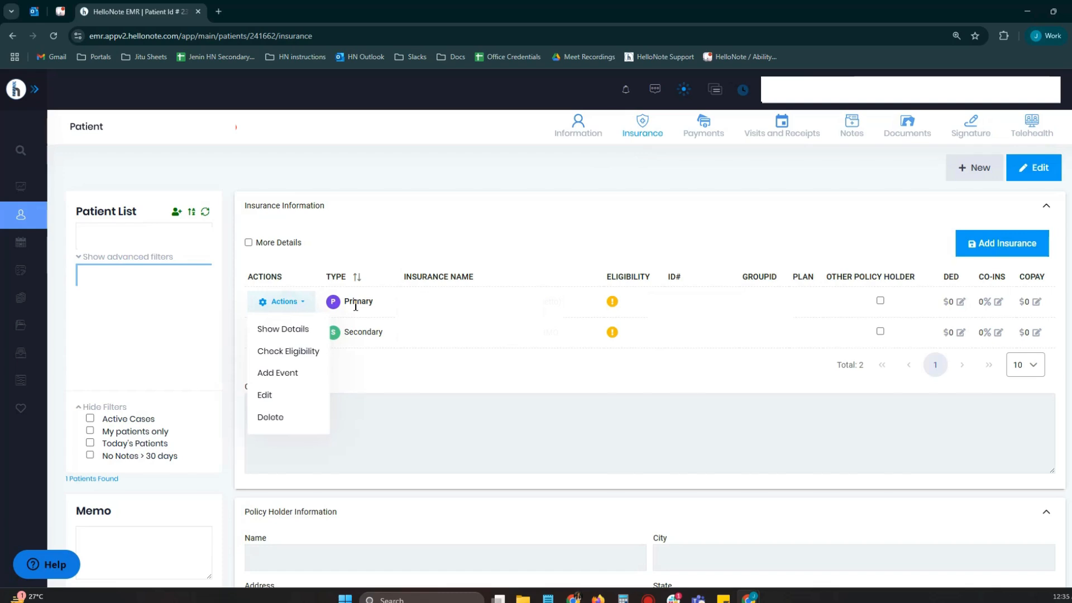
left_click(272, 395)
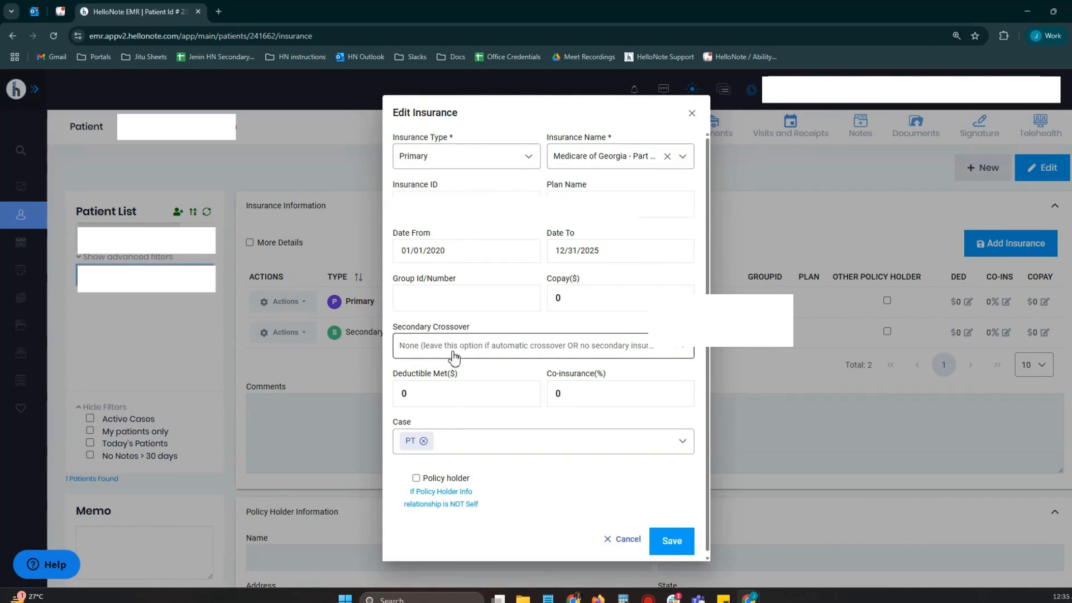
- Review the Secondary Crossover options available for the primary insurance, from Secondary on file through code 47
left_click(412, 350)
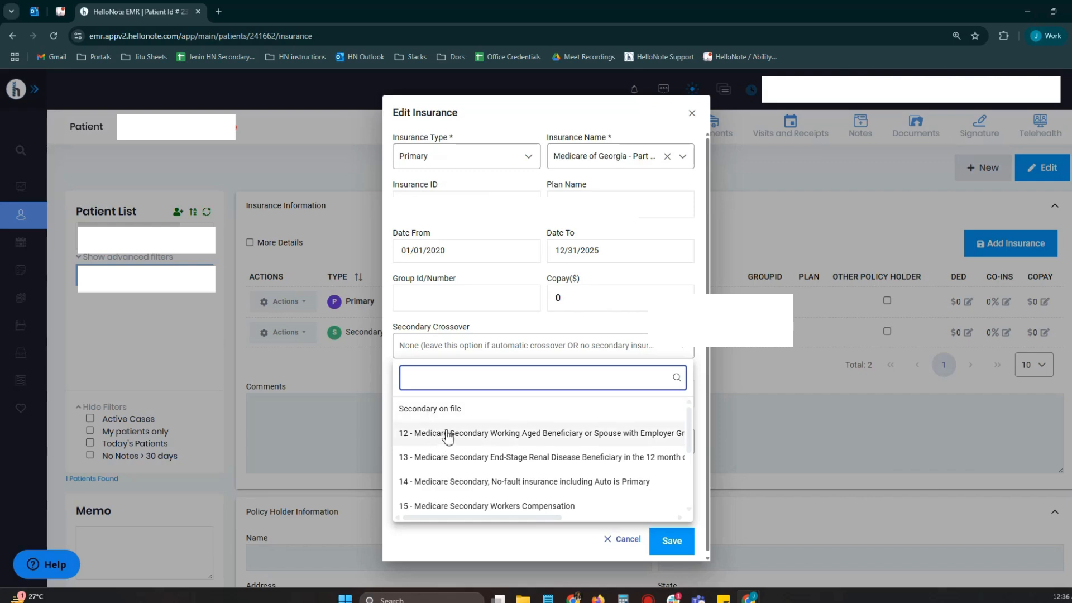
scroll(447, 434, "down", 1)
scroll(440, 477, "down", 2)
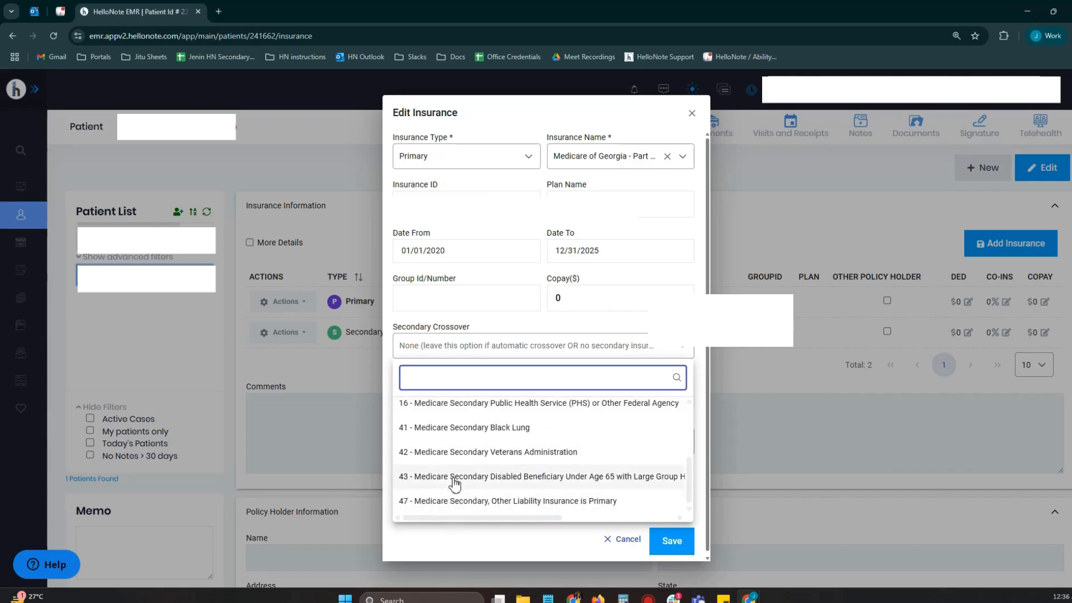
scroll(454, 484, "up", 3)
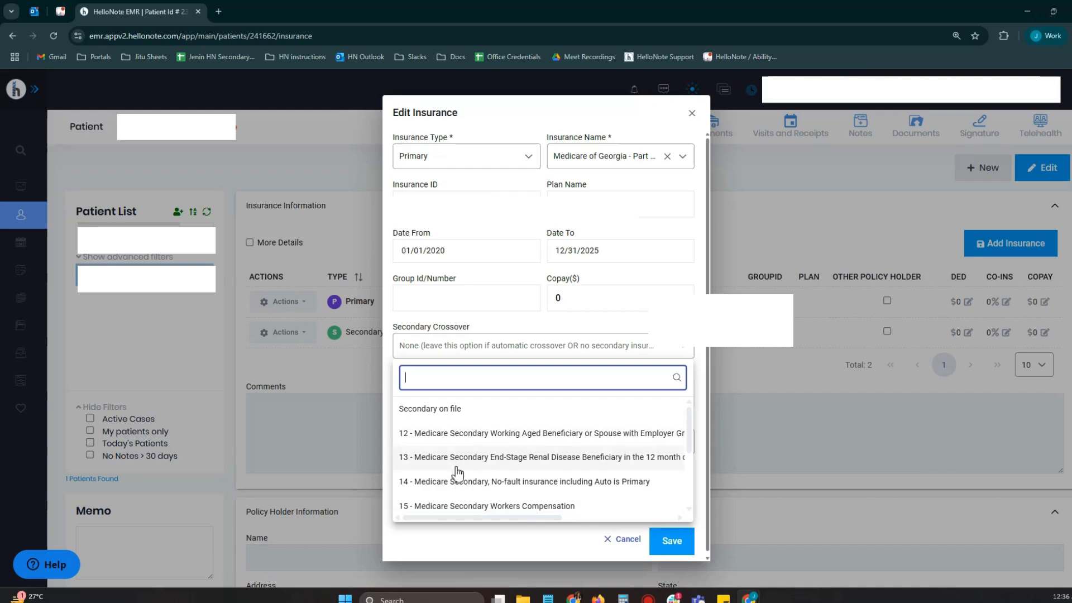
scroll(457, 481, "down", 3)
scroll(459, 490, "up", 3)
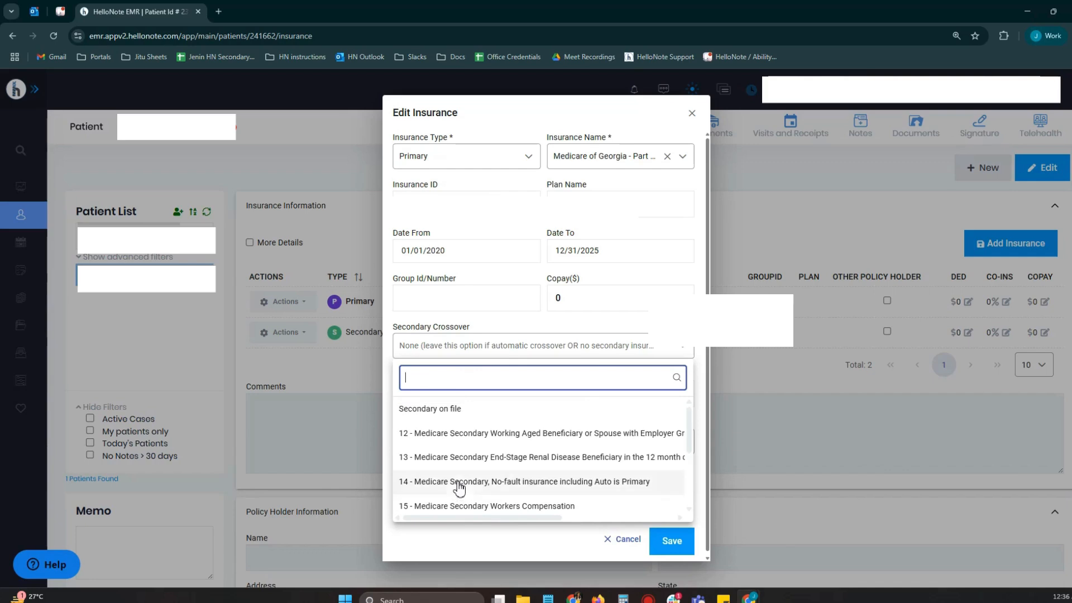
scroll(460, 455, "down", 3)
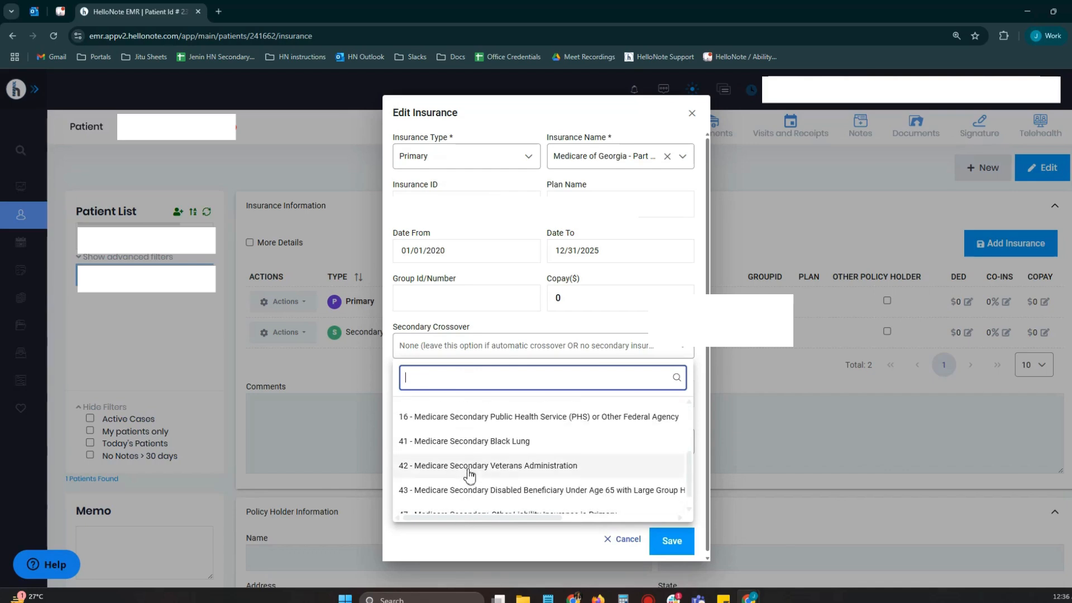
scroll(468, 470, "up", 3)
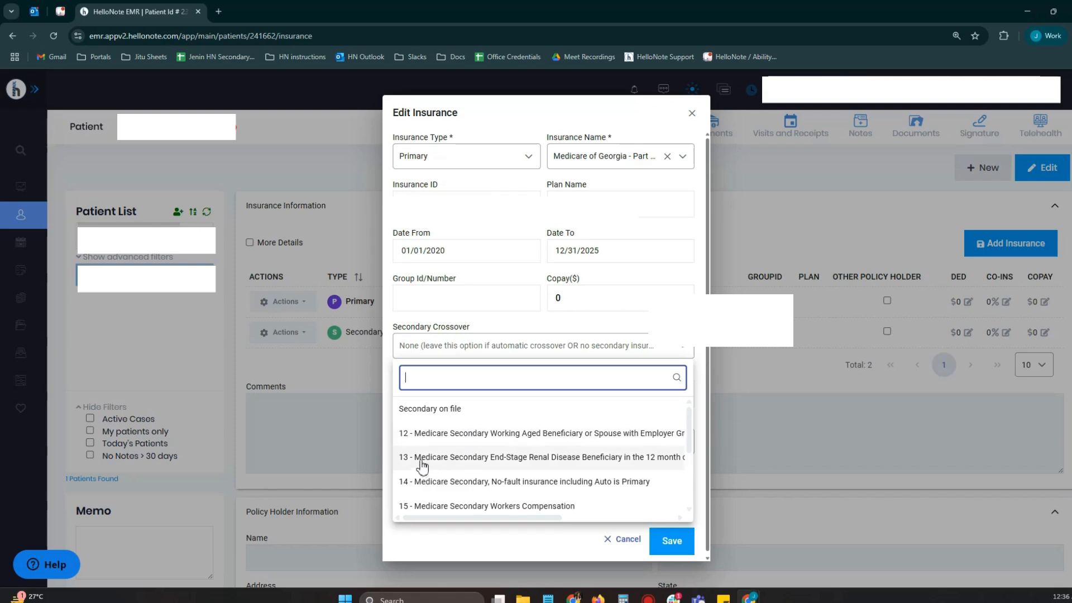
scroll(410, 464, "down", 1)
scroll(407, 491, "down", 2)
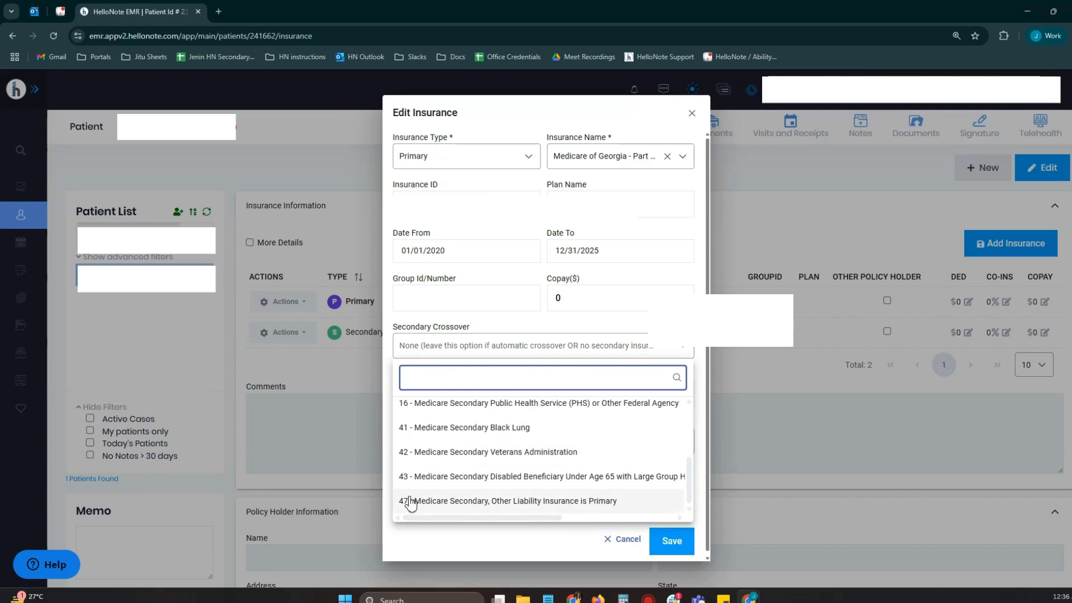
scroll(511, 461, "up", 3)
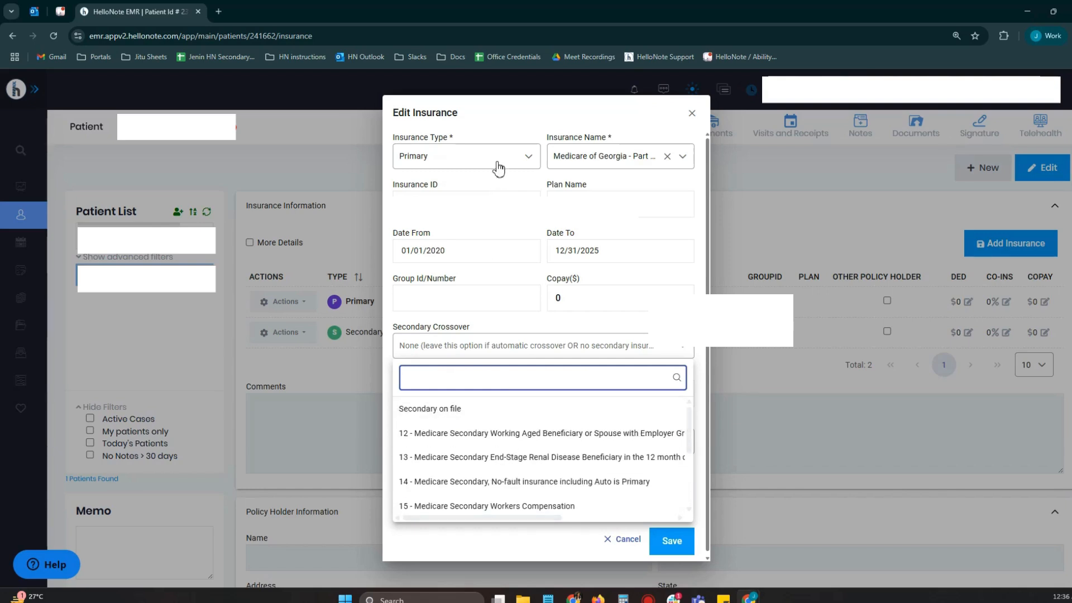
- Set the primary insurance's Secondary Crossover to Secondary on file and save the record
left_click_drag(507, 116, 650, 121)
left_click(473, 234)
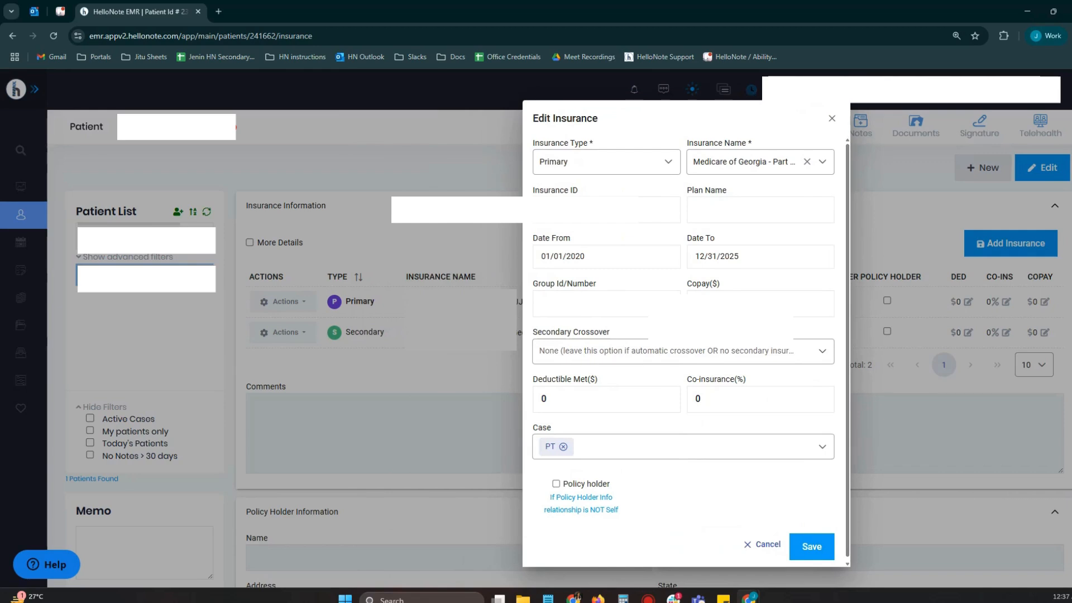
left_click_drag(593, 115, 400, 116)
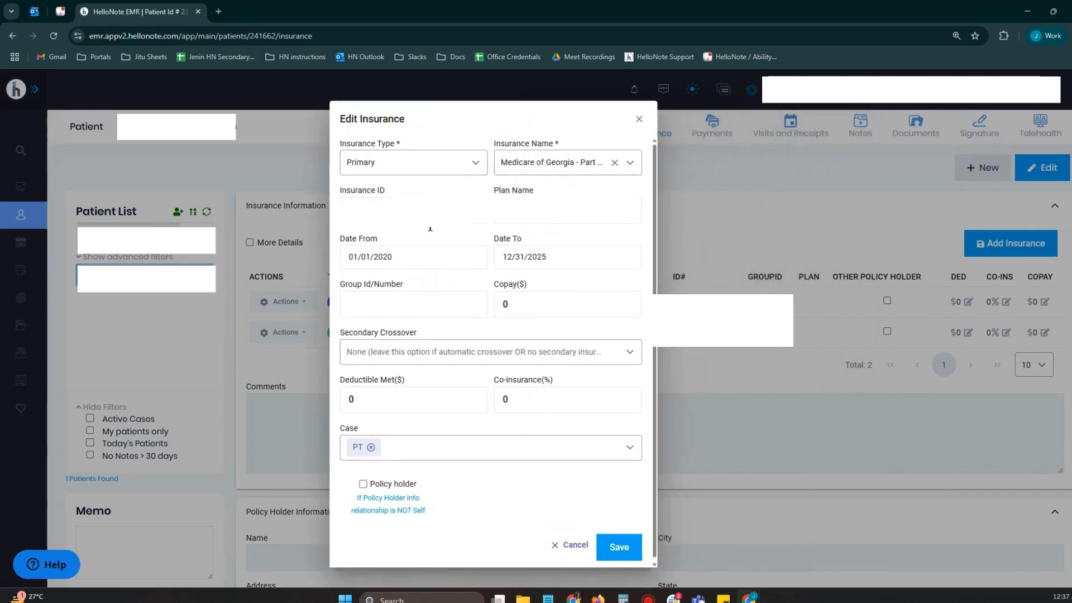
left_click(455, 353)
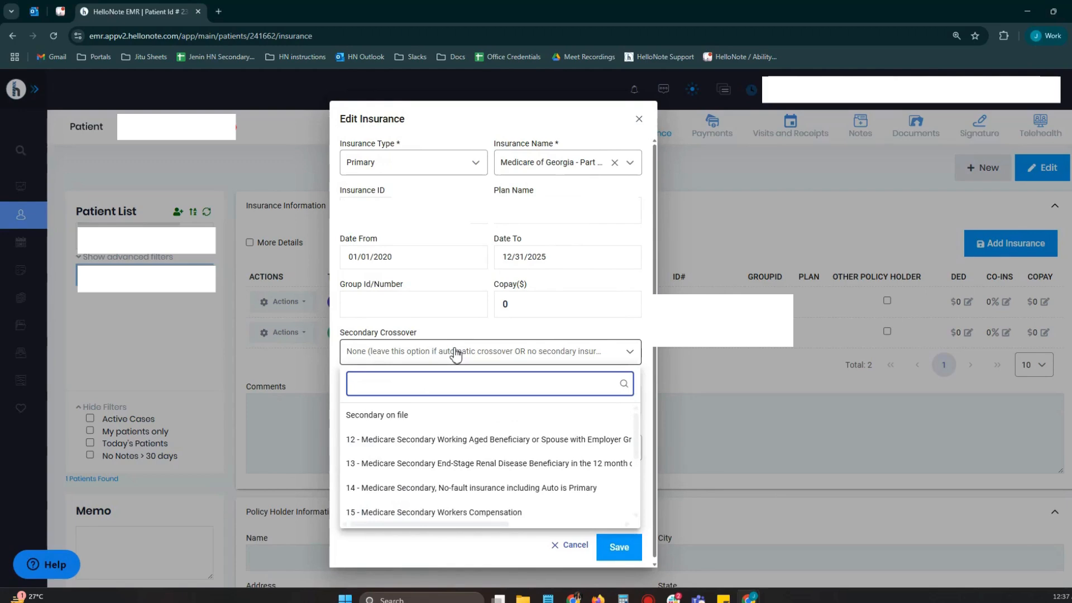
left_click(416, 419)
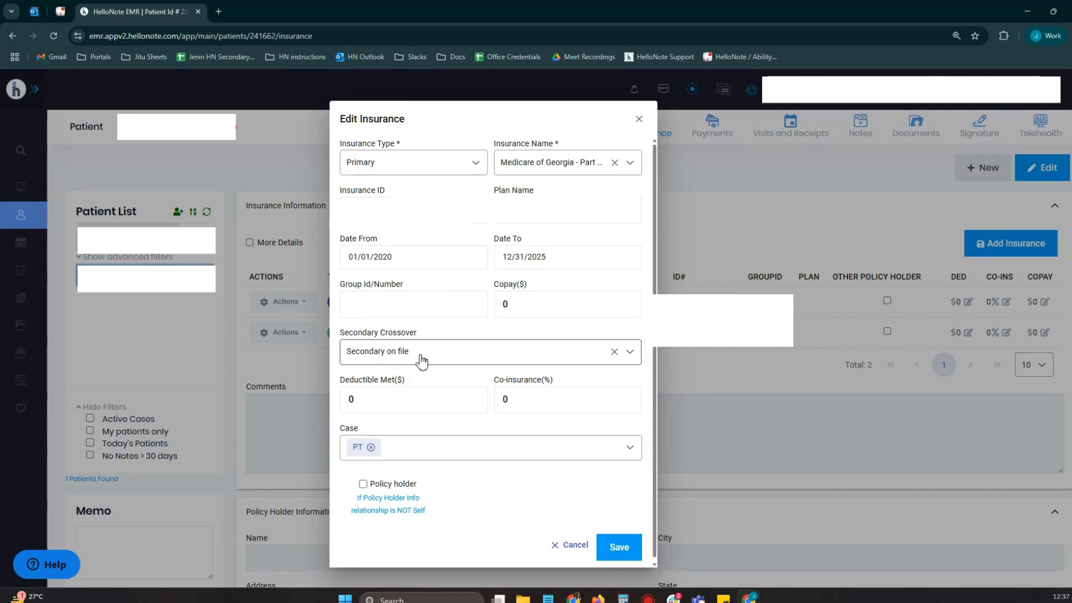
left_click(625, 554)
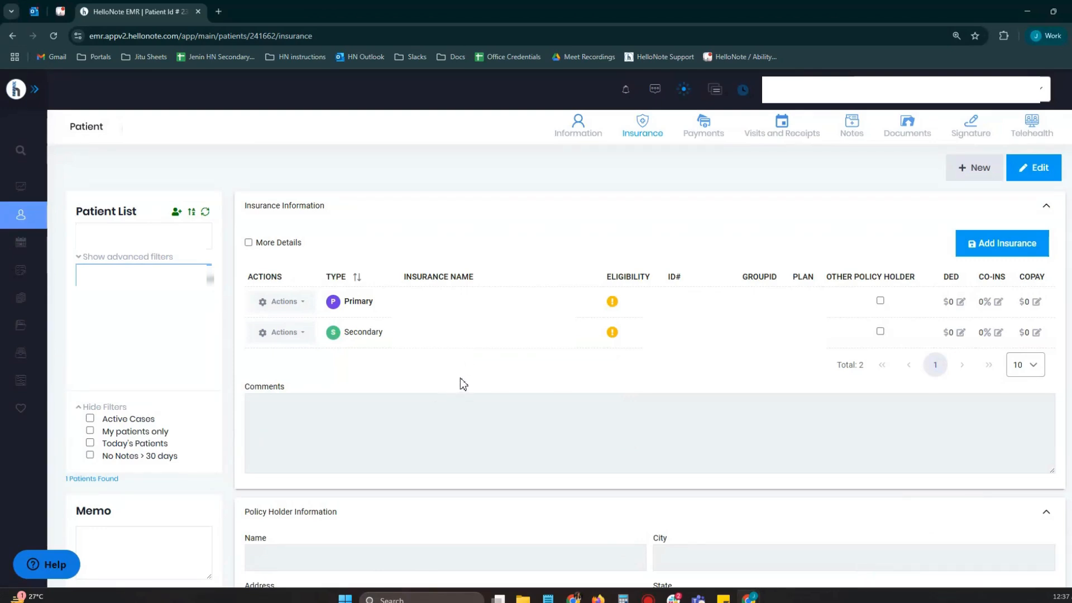
- Switch to Claims Management Pro, open the paid claim dated 02/12/25, and add a second insurance entry to it
mouse_move(608, 601)
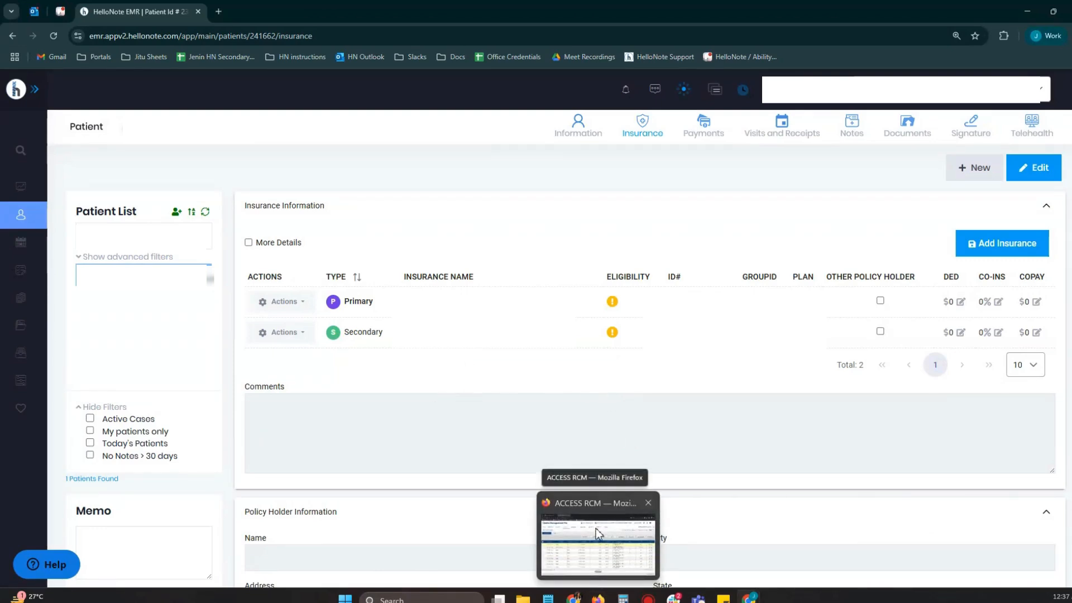
left_click(596, 529)
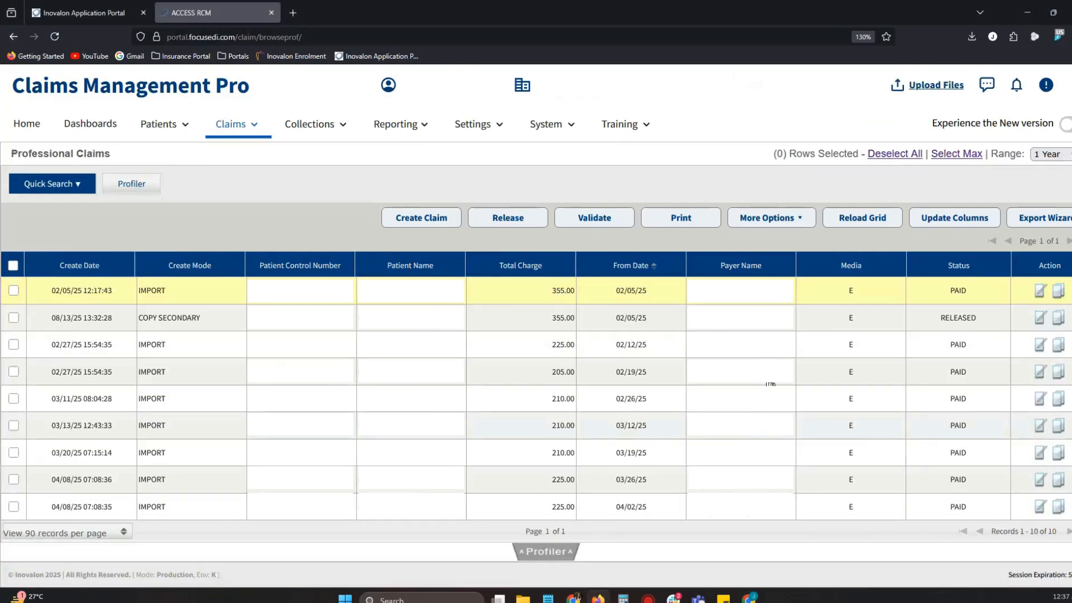
left_click(1041, 351)
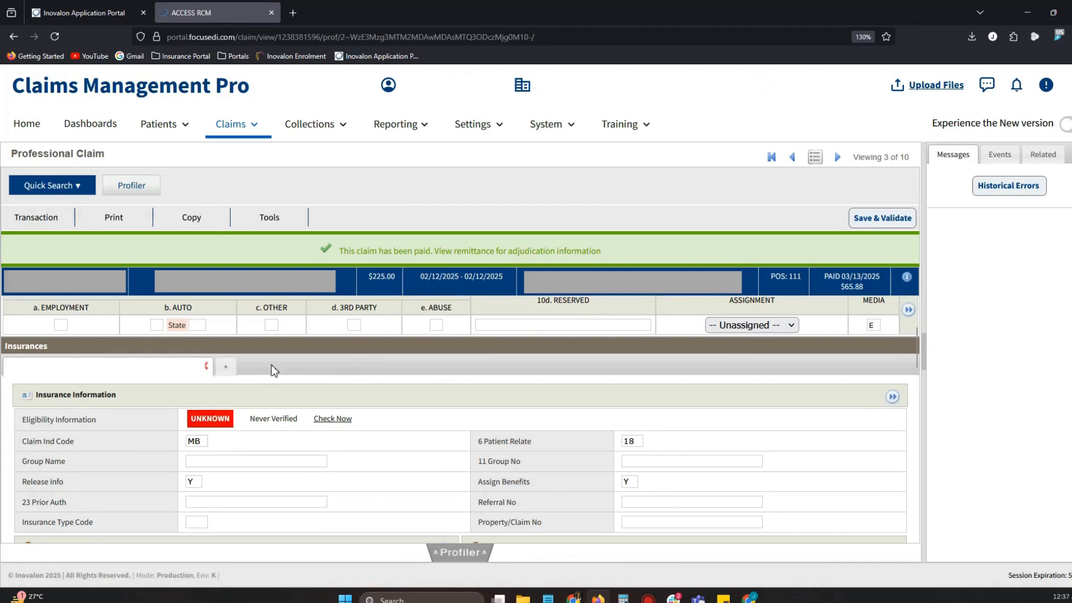
left_click(227, 370)
left_click(231, 374)
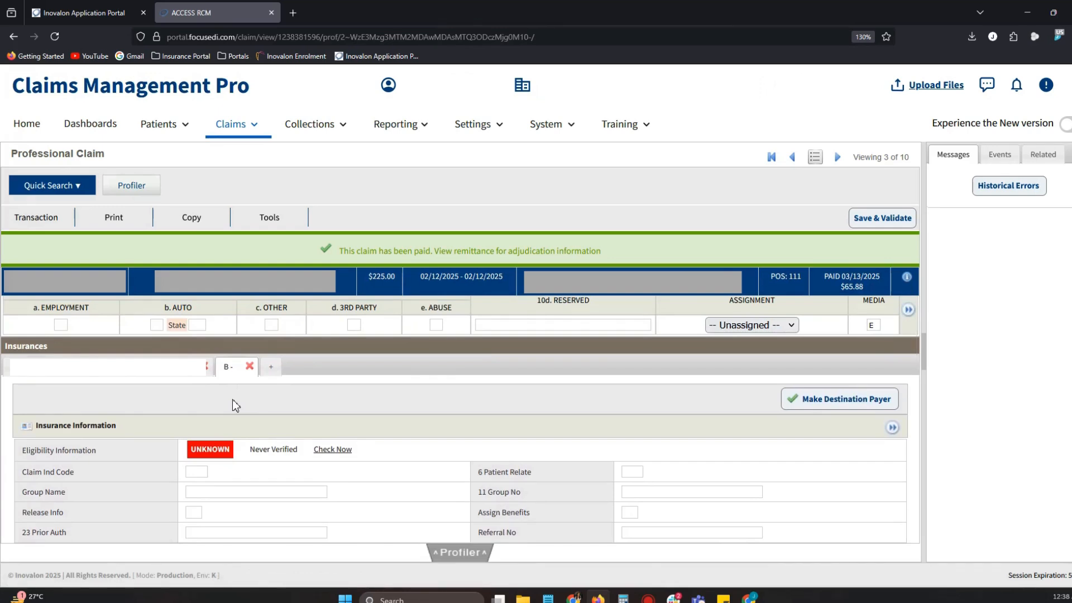
- Check the primary insurance's Secondary Crossover setting in HelloNote, and return to the claim in Claims Management Pro
mouse_move(749, 598)
left_click(699, 564)
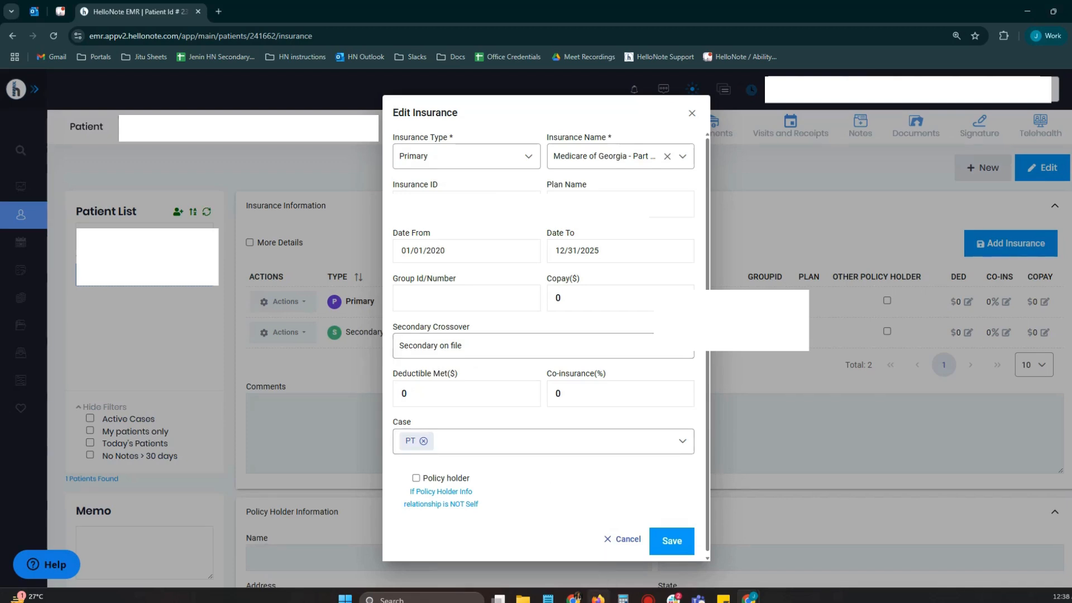
mouse_move(598, 598)
left_click(587, 553)
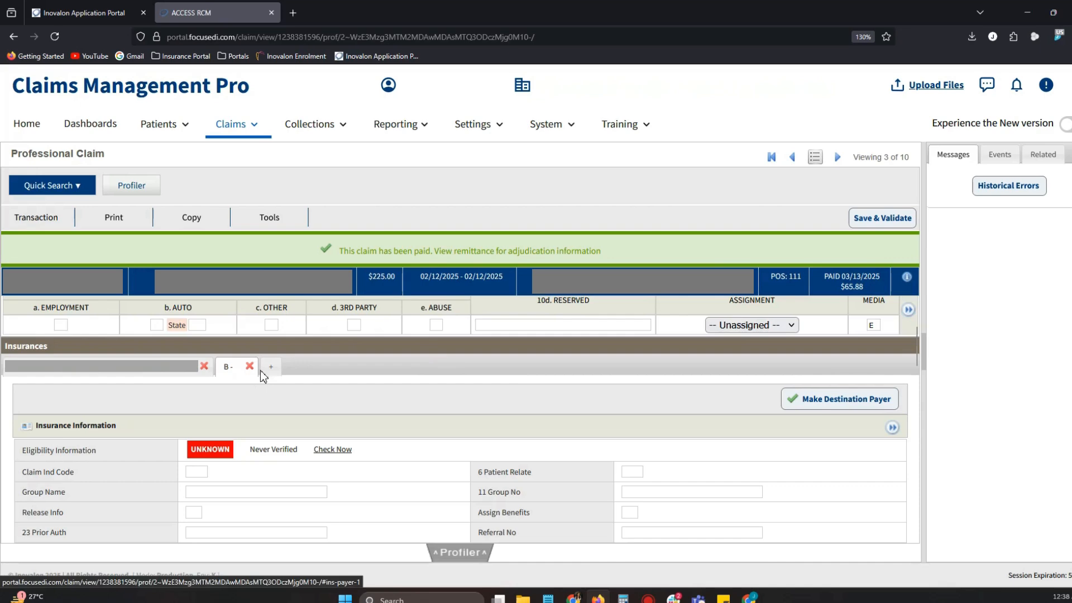
- For the second insurance, set Release Info to Y, Assign Benefits to Y and Patient Relate to 18
left_click(193, 375)
left_click(230, 371)
scroll(229, 384, "down", 2)
left_click(195, 381)
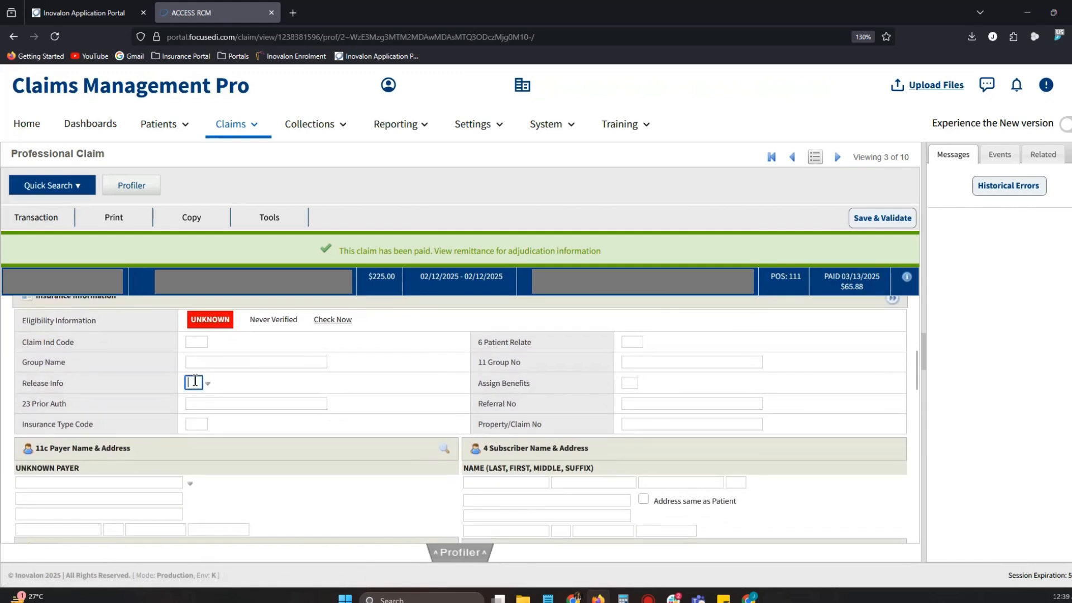
type("Y")
left_click(630, 384)
type("Y")
left_click(625, 343)
type("18")
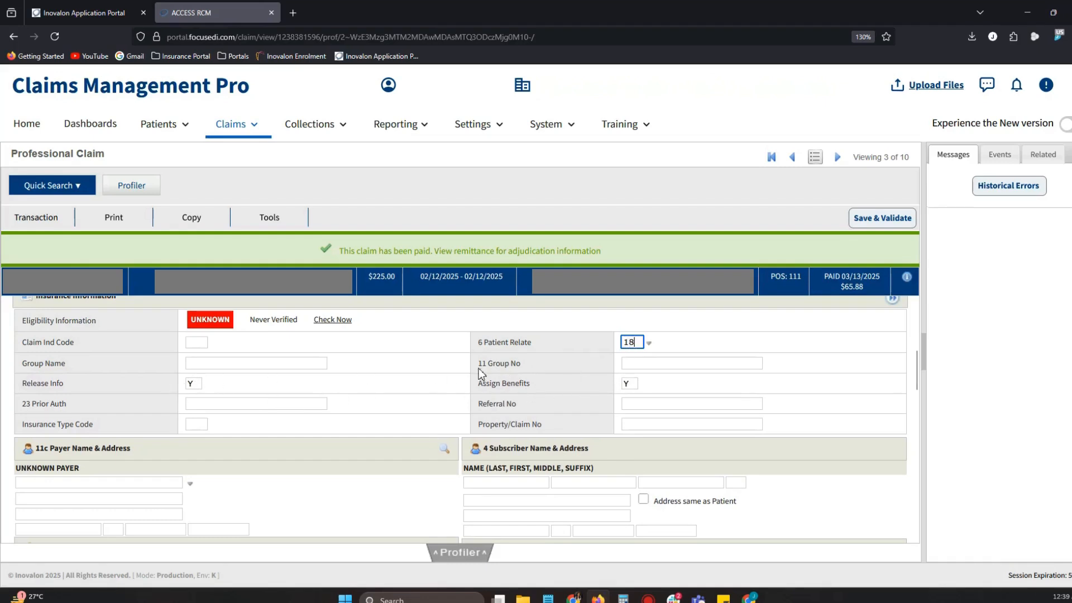
- Mark the second insurance's subscriber address as the same as the patient's
scroll(337, 394, "down", 2)
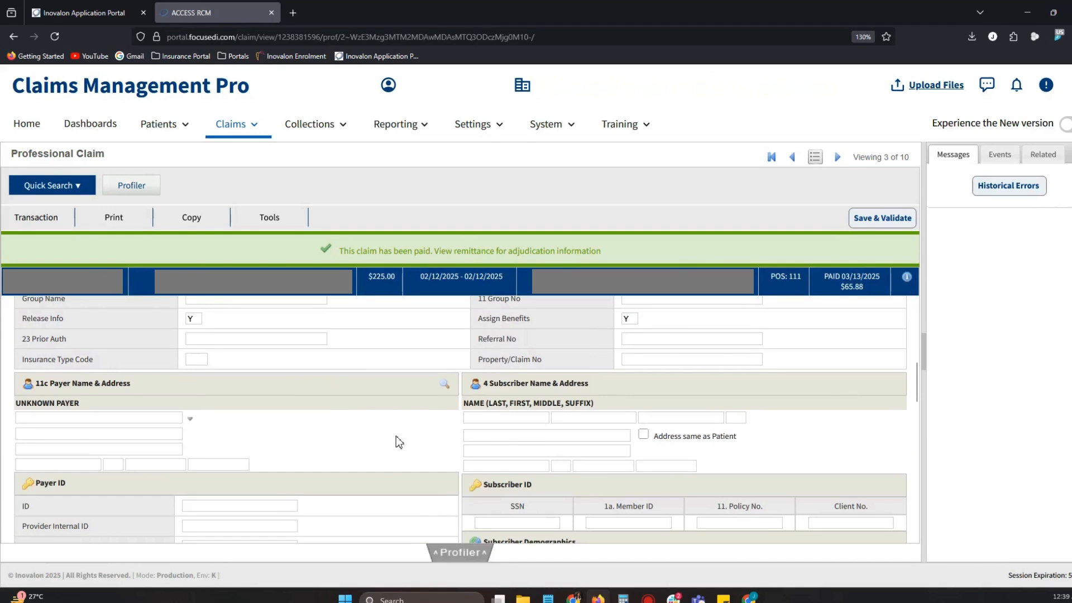
left_click(375, 427)
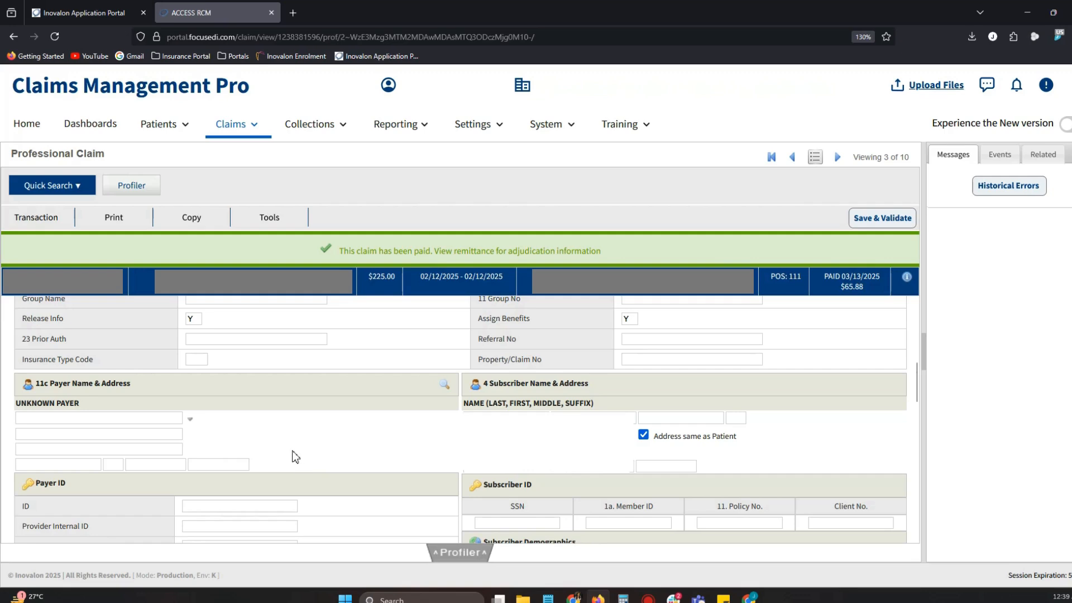
scroll(296, 455, "up", 5)
scroll(295, 454, "up", 1)
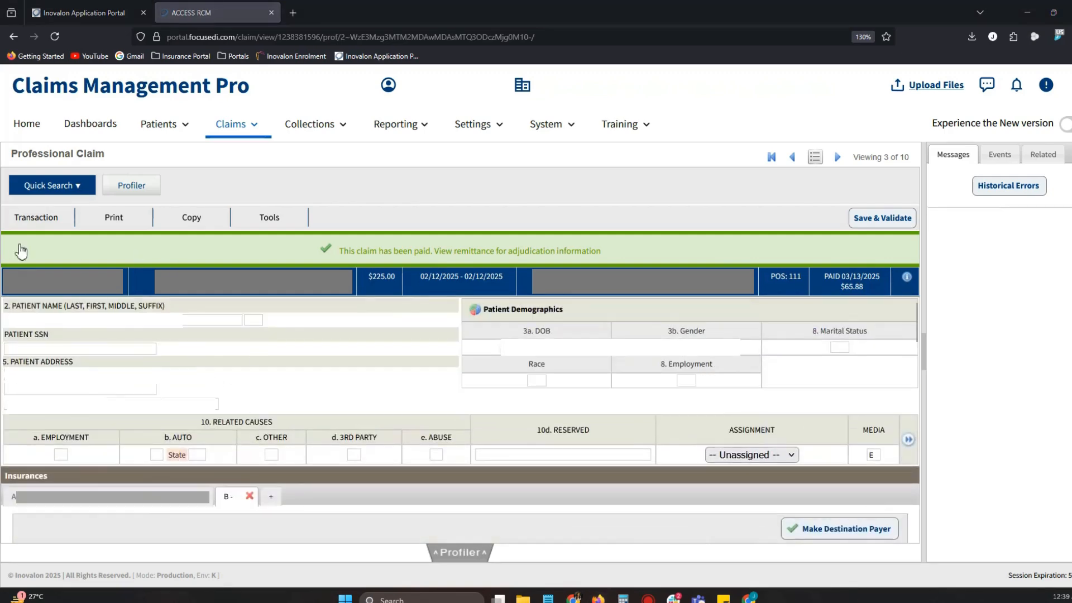
left_click(34, 218)
scroll(397, 388, "down", 8)
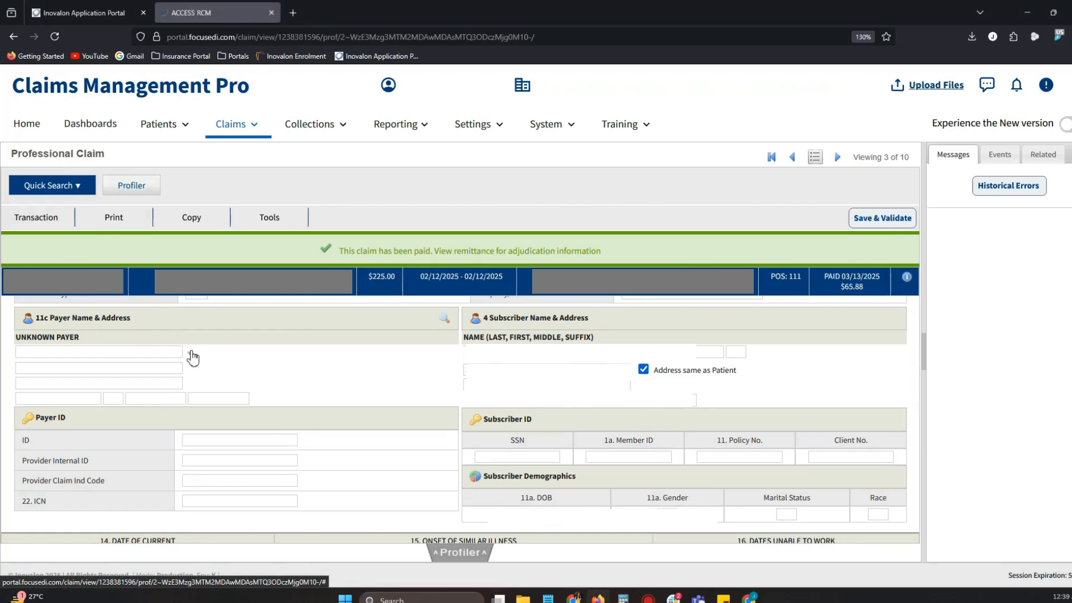
- Find the payer with ID 00601 and apply Blue Cross Blue Shield Georgia - Anthem (BCBS GA) to the second insurance
left_click(190, 353)
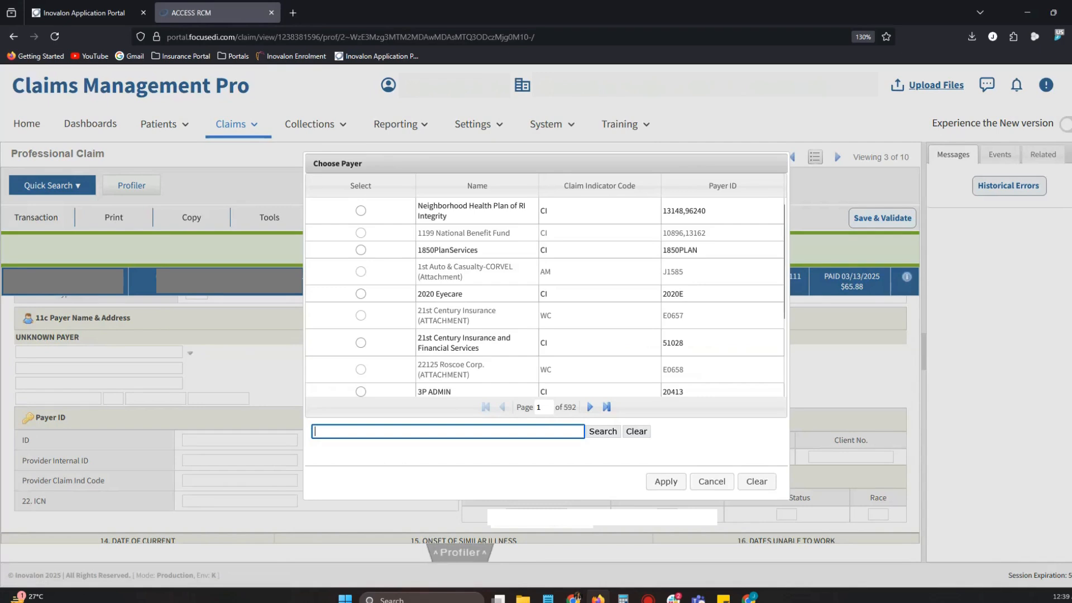
key("alt+Tab")
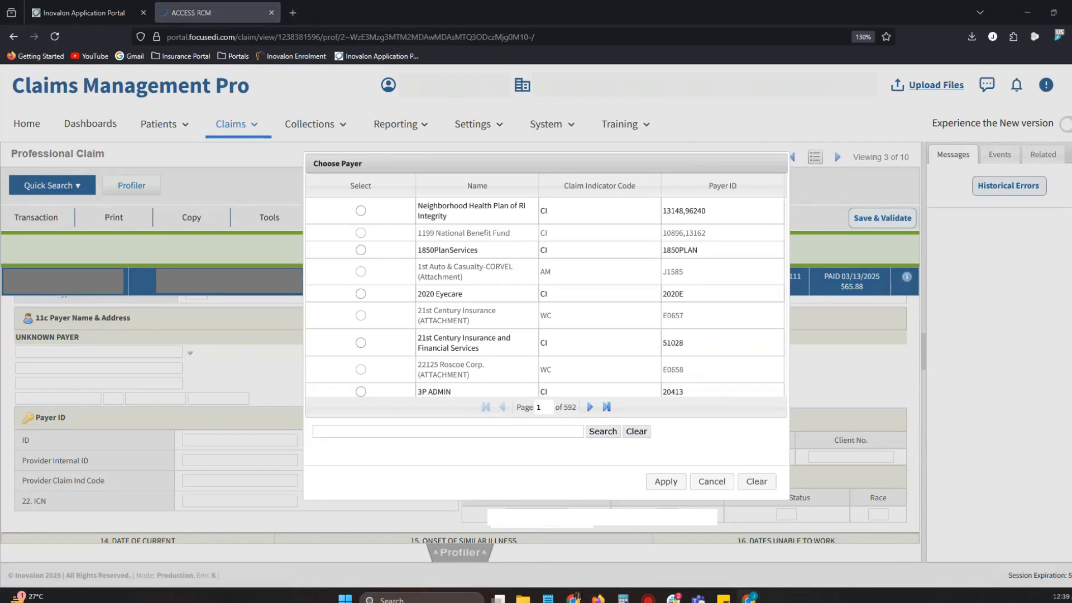
left_click(354, 431)
type("00601")
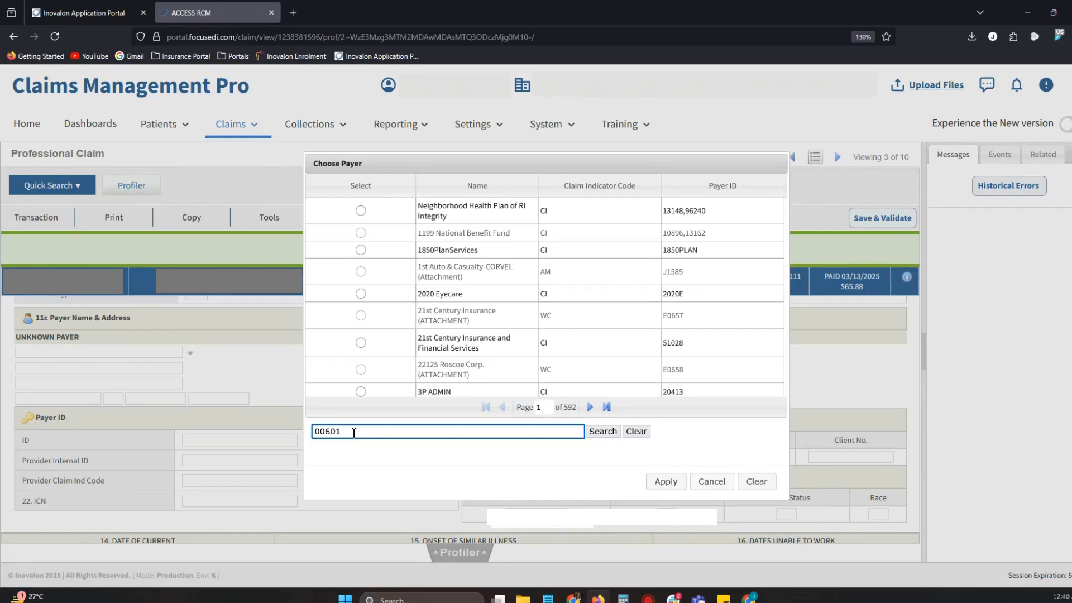
left_click(600, 436)
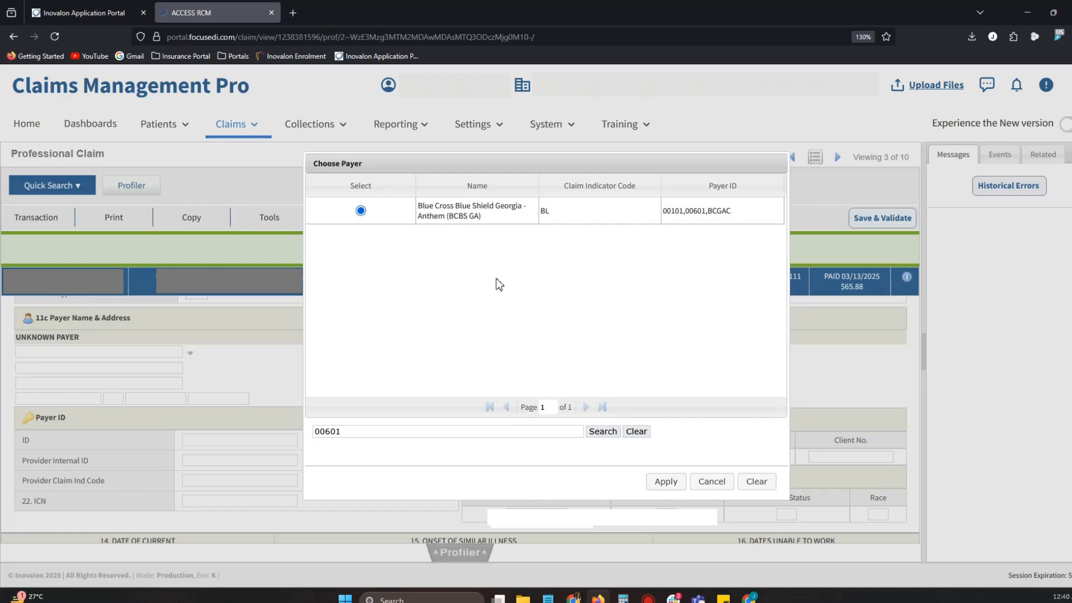
left_click(676, 491)
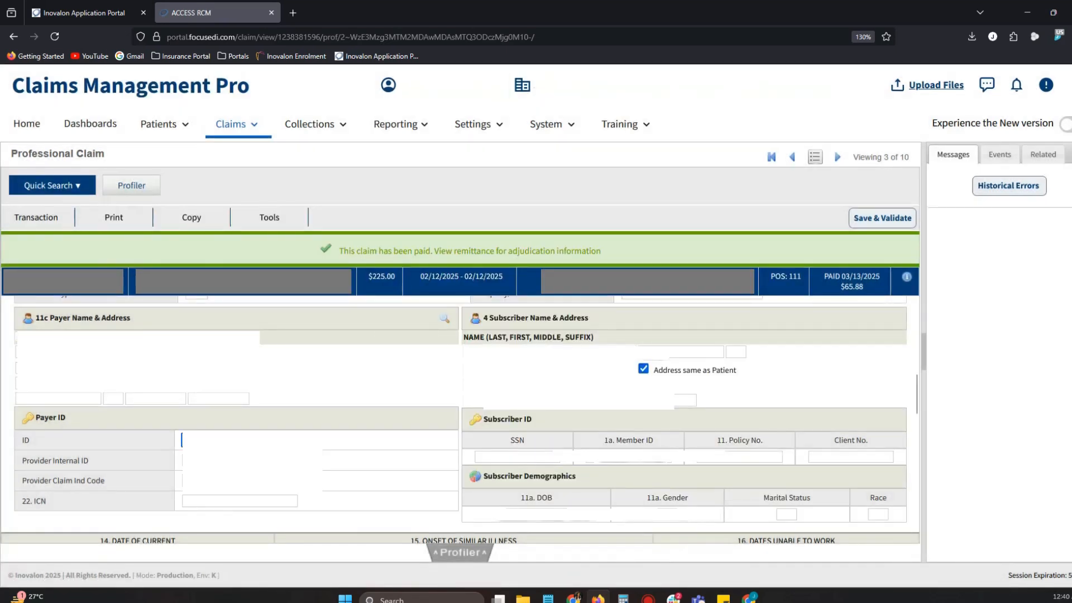
- Review the second insurance's payer ID, subscriber member ID and insurance information fields
left_click(240, 460)
left_click(616, 458)
left_click(387, 398)
scroll(360, 455, "up", 4)
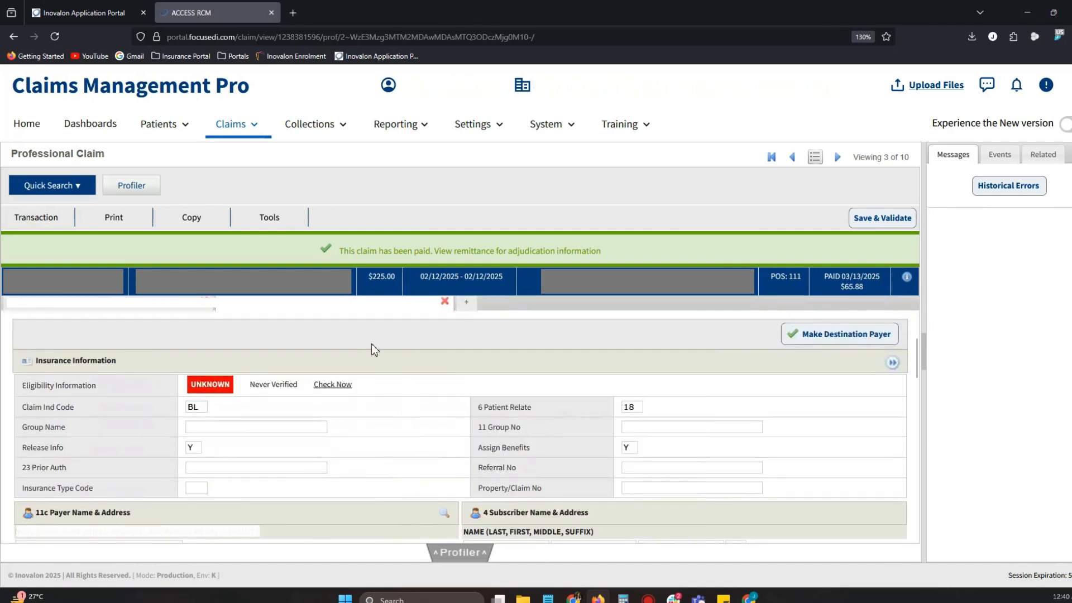
- Save the claim with the added secondary insurance and preserve its current PAID status
scroll(376, 388, "up", 2)
scroll(401, 429, "down", 2)
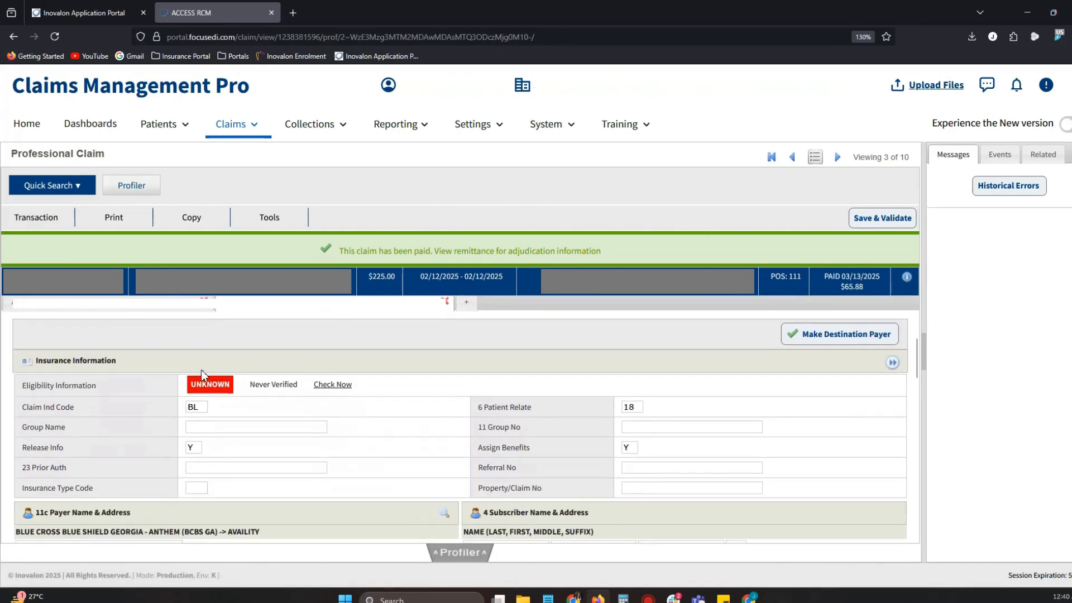
left_click(25, 218)
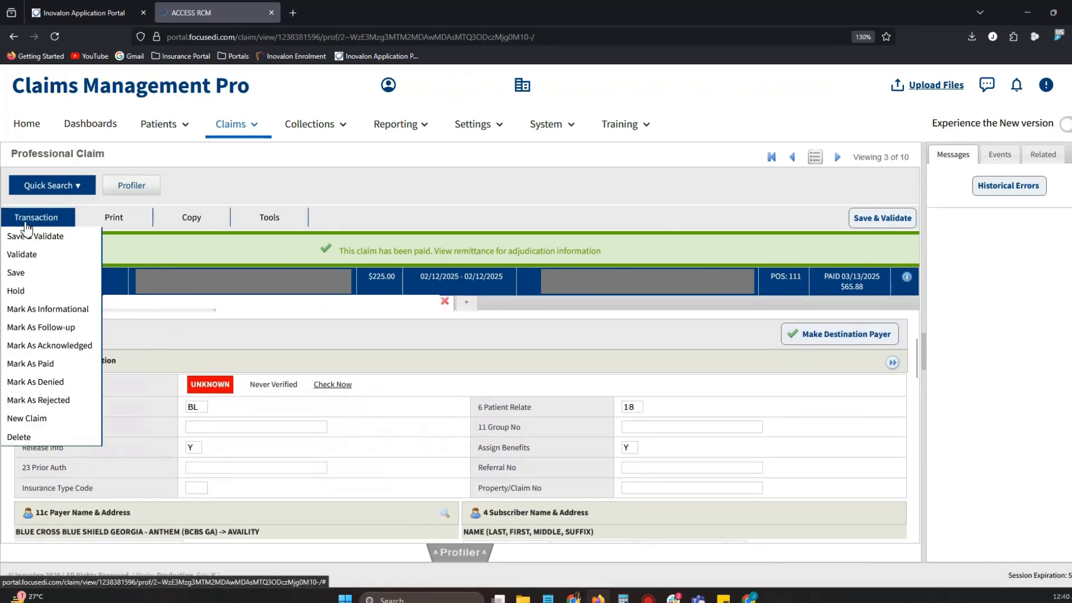
left_click(25, 273)
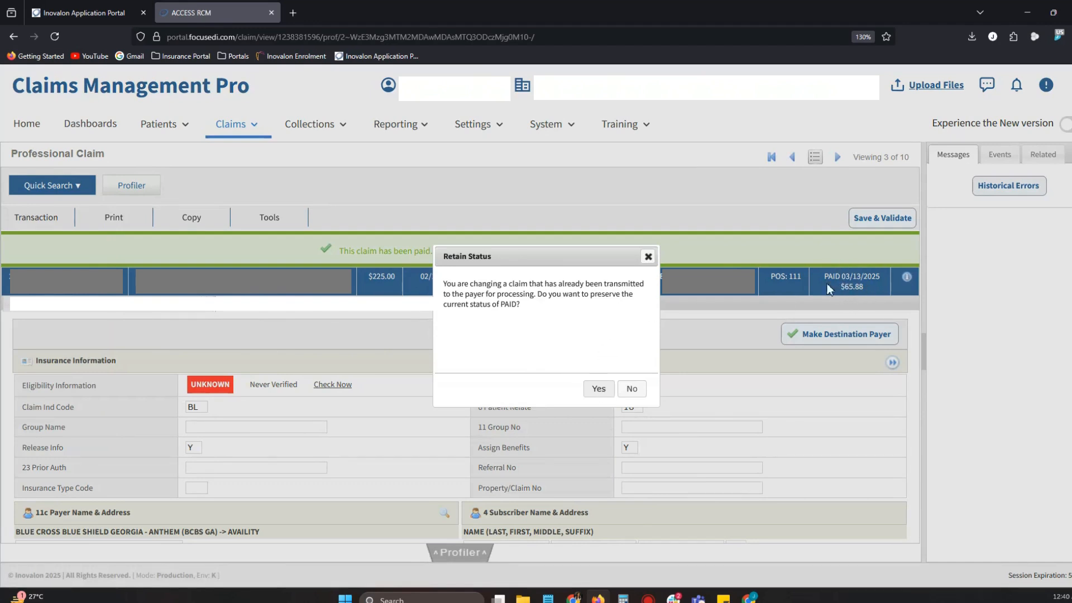
left_click(599, 390)
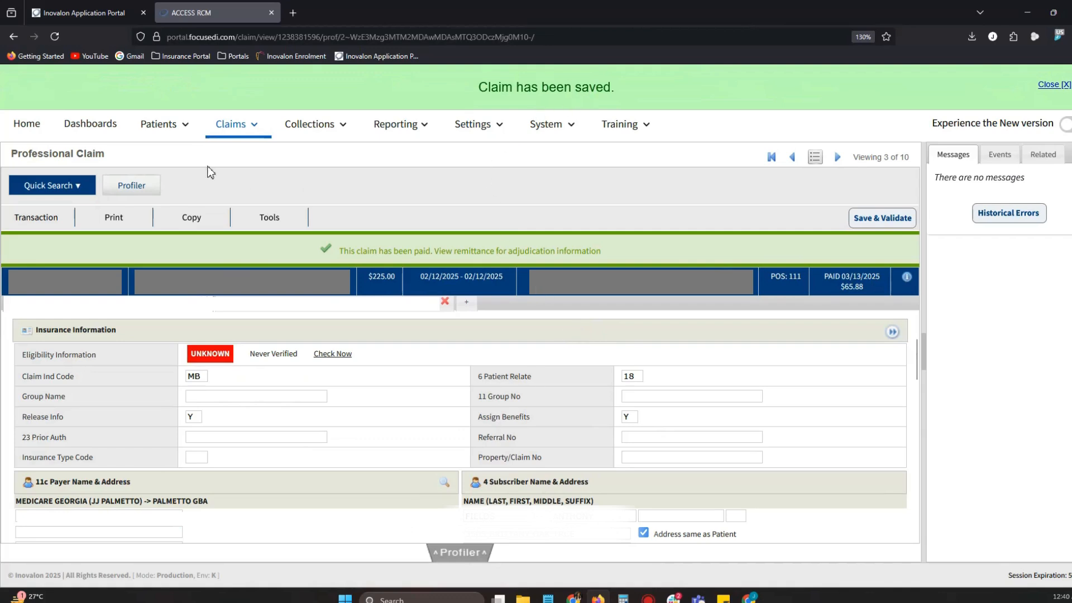
- Switch to HelloNote and save the edited primary insurance with its Secondary on file crossover setting
left_click(195, 224)
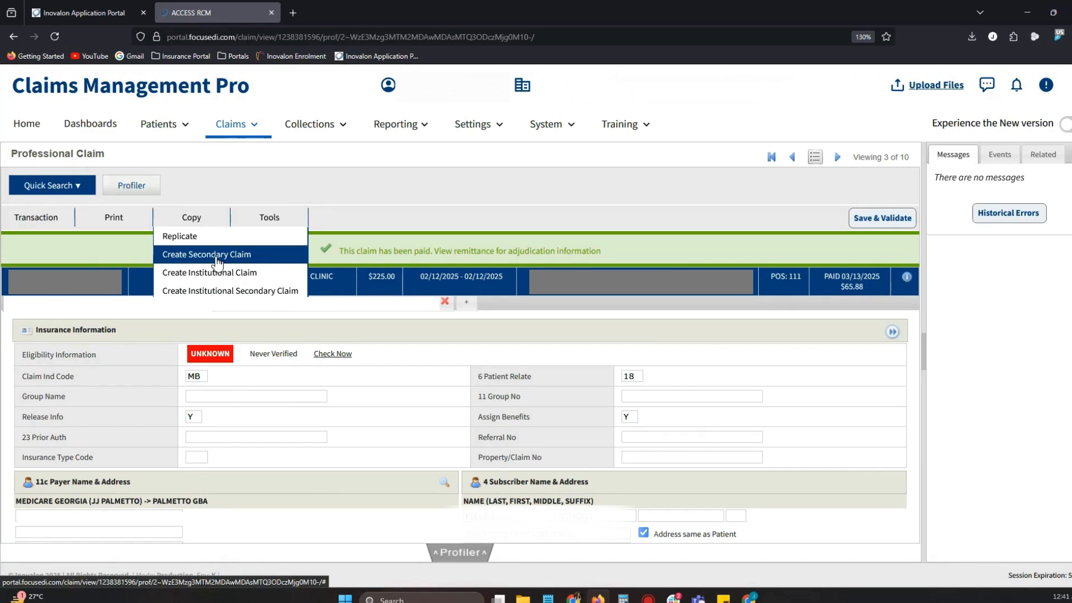
mouse_move(749, 597)
left_click(680, 553)
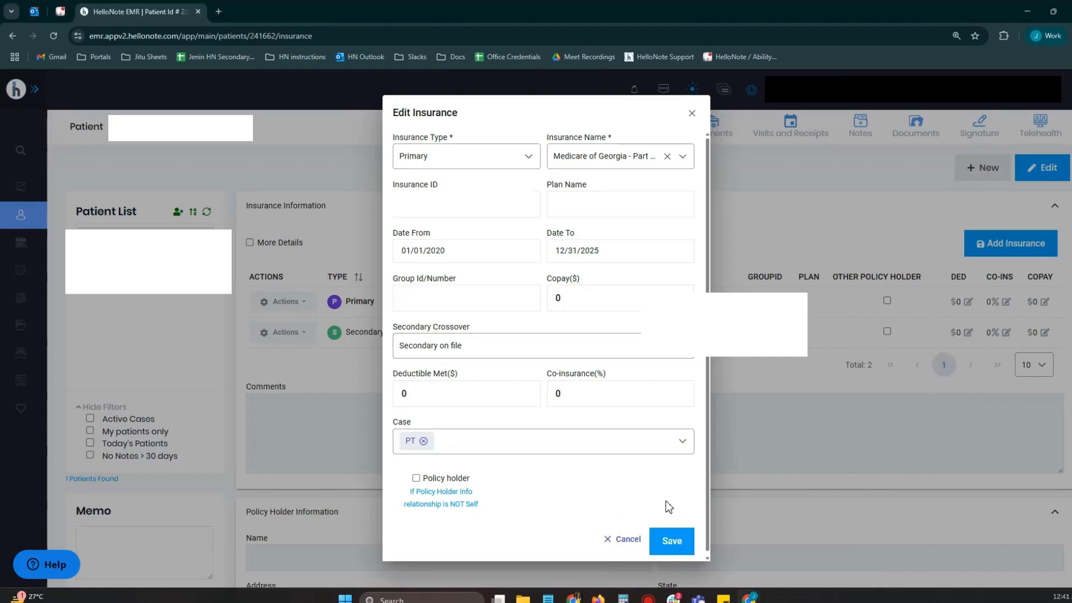
left_click(672, 542)
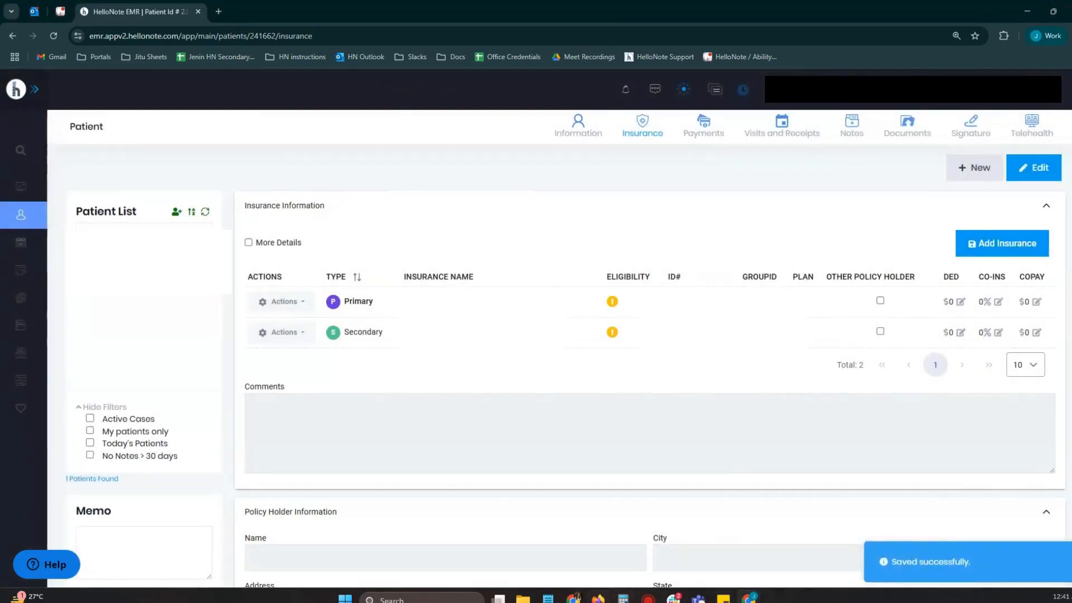
- Switch back to Claims Management Pro and create a secondary claim from the paid claim, declining to view the replicated claim
left_click(599, 600)
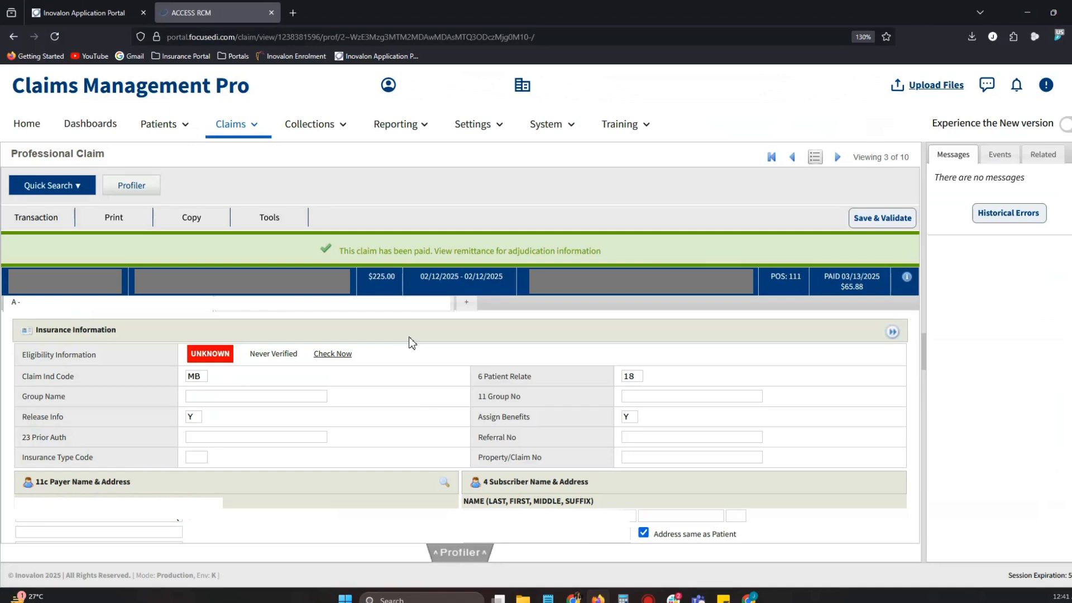
left_click(191, 218)
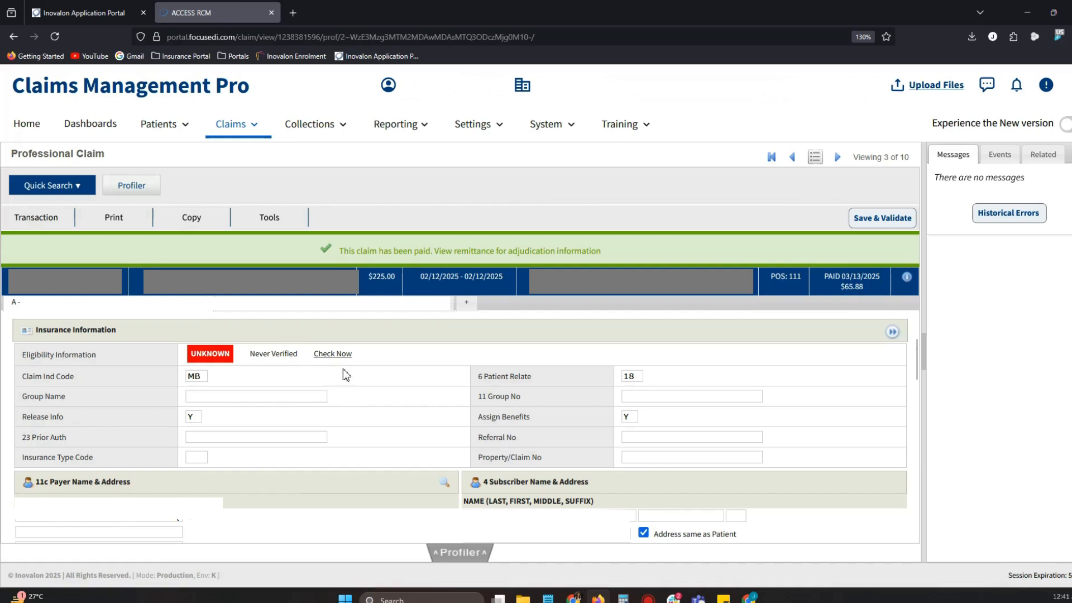
left_click(191, 217)
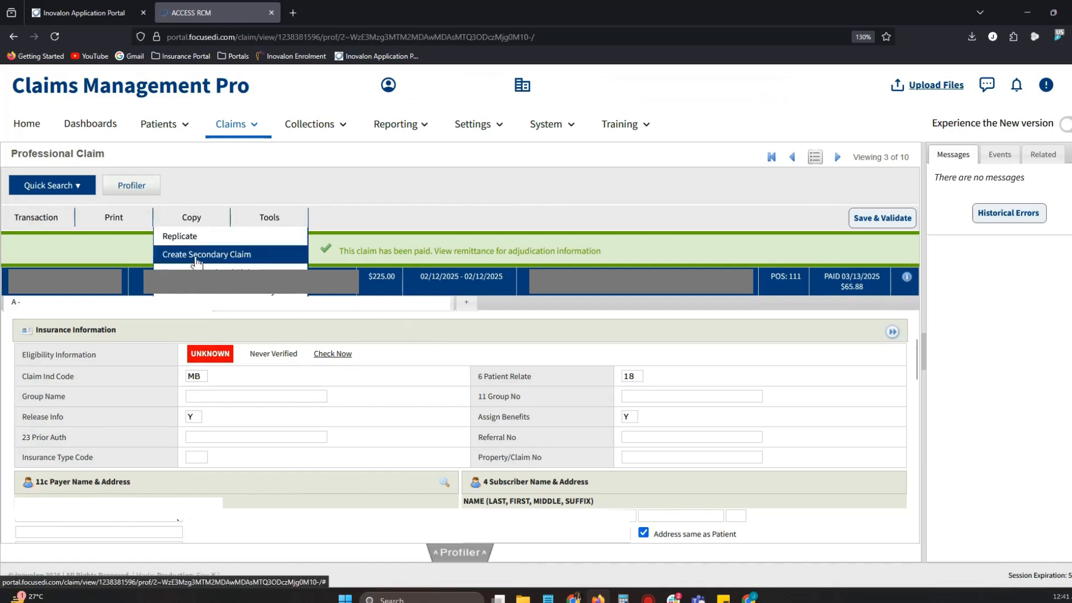
left_click(197, 256)
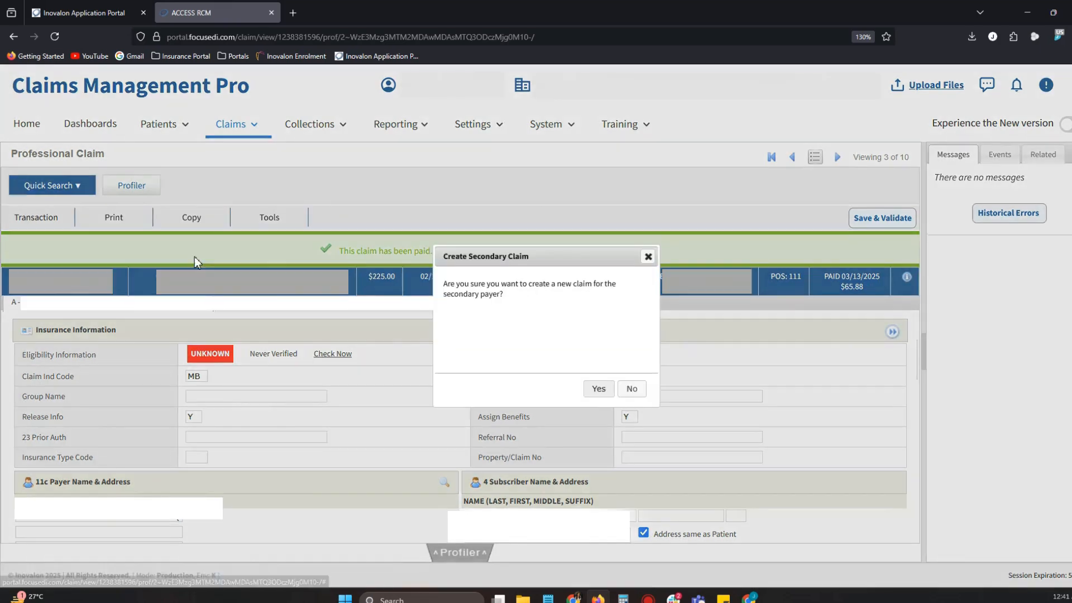
left_click(594, 389)
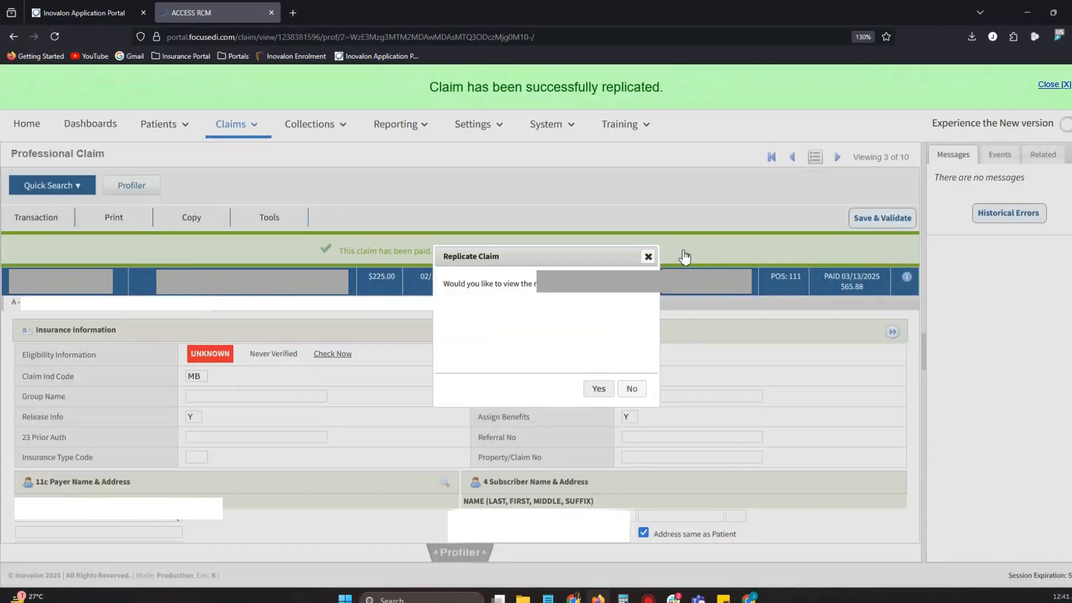
left_click(635, 391)
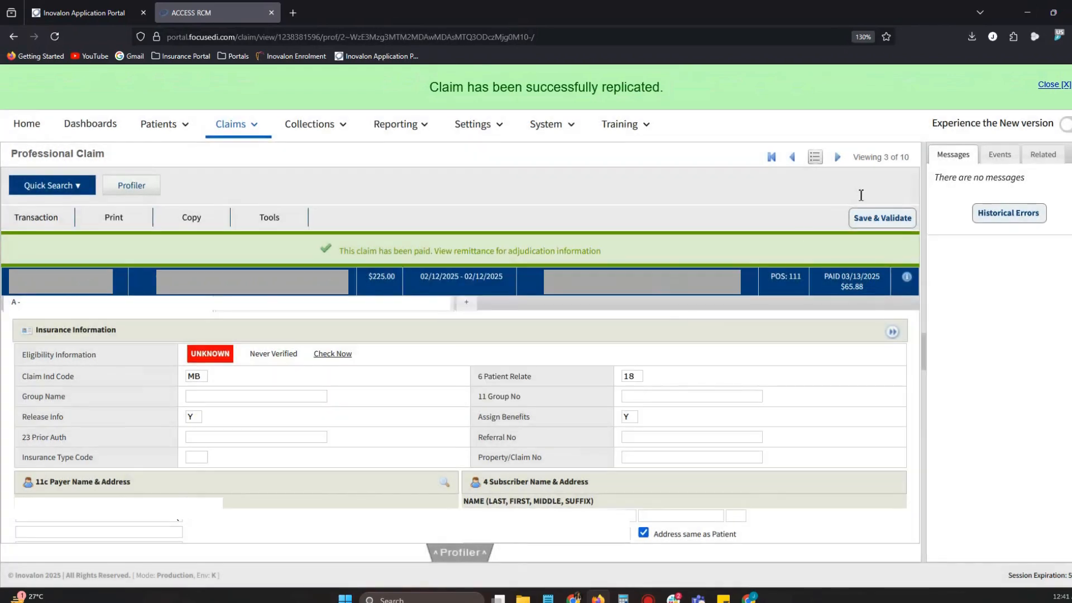
- Open the 02/12/25 COPY SECONDARY claim from the claims list and review the primary payer's coordination of benefits and balance check
left_click(816, 158)
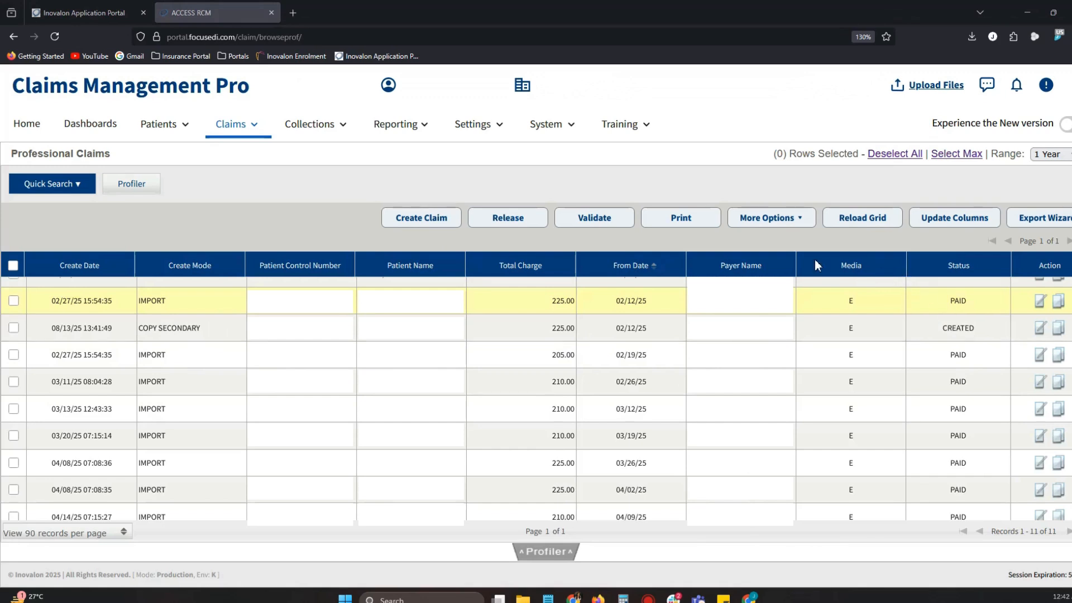
left_click(178, 330)
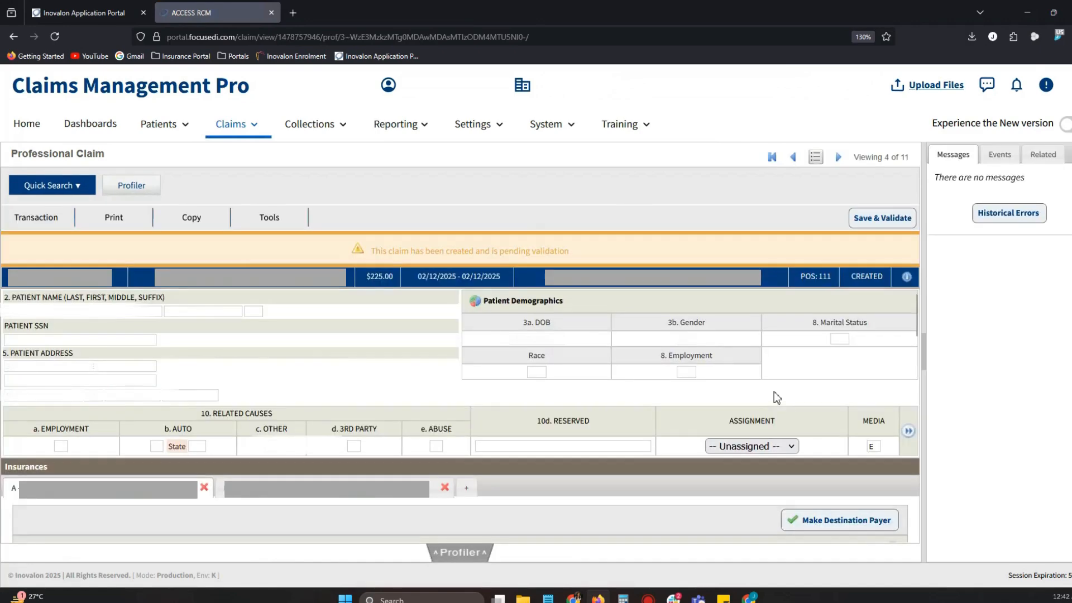
scroll(774, 391, "down", 3)
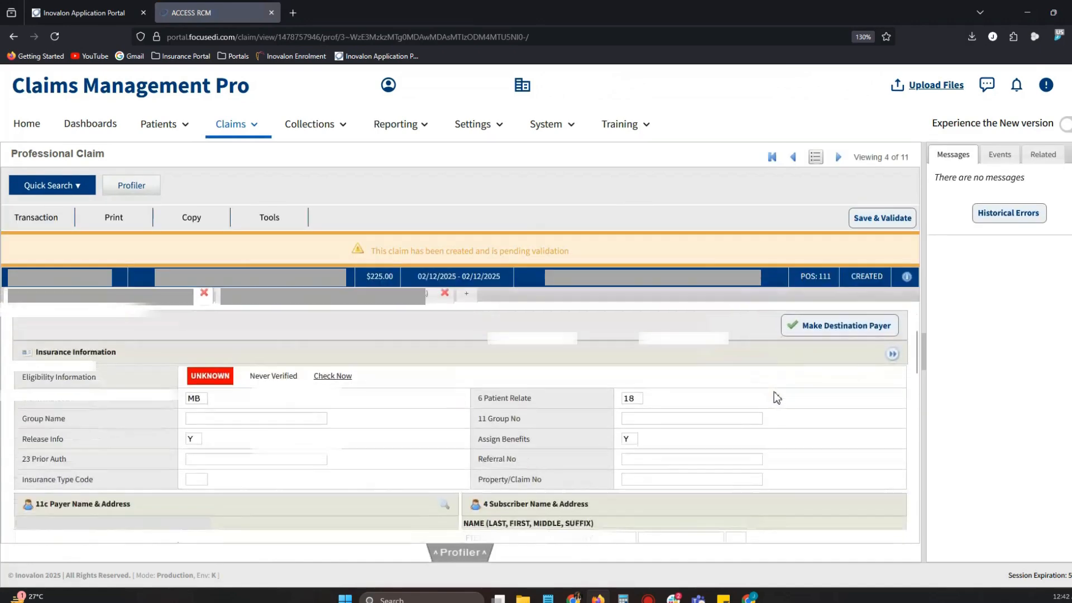
left_click(892, 355)
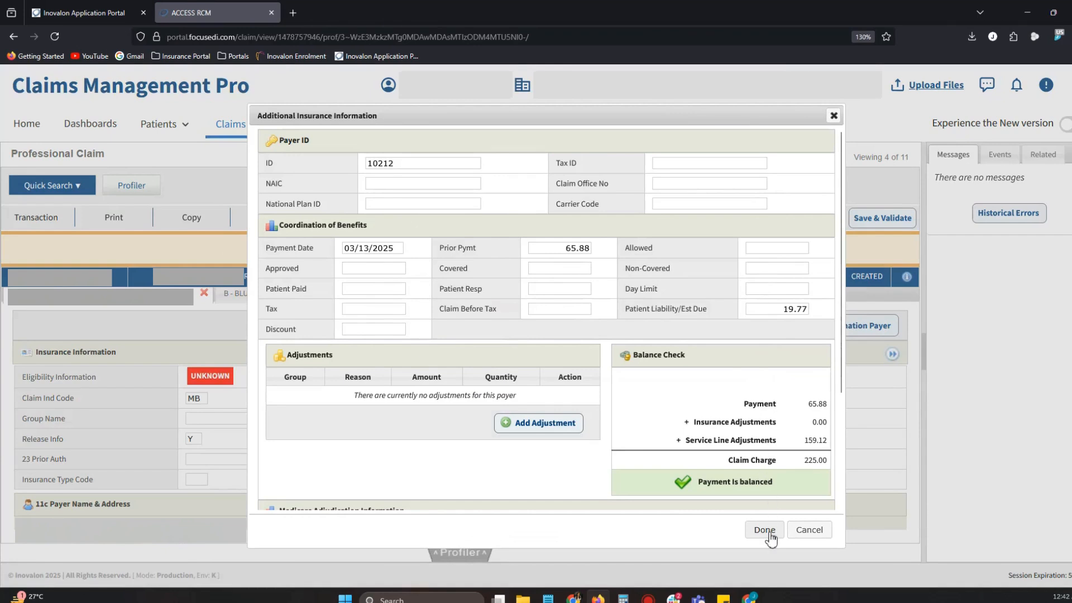
left_click(770, 532)
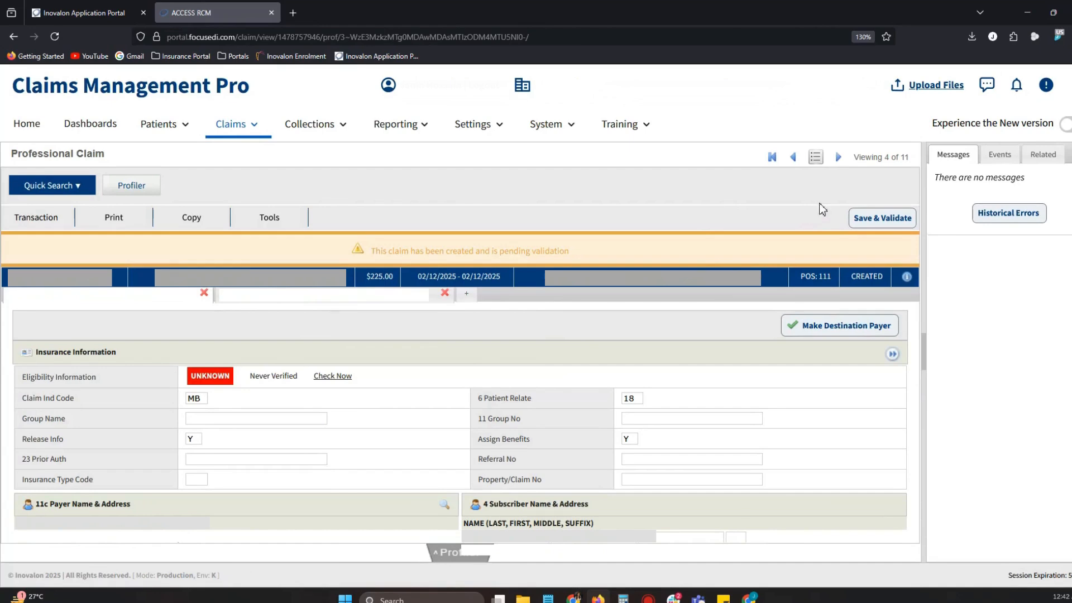
- Save and validate the new secondary claim to release it for processing
left_click(888, 216)
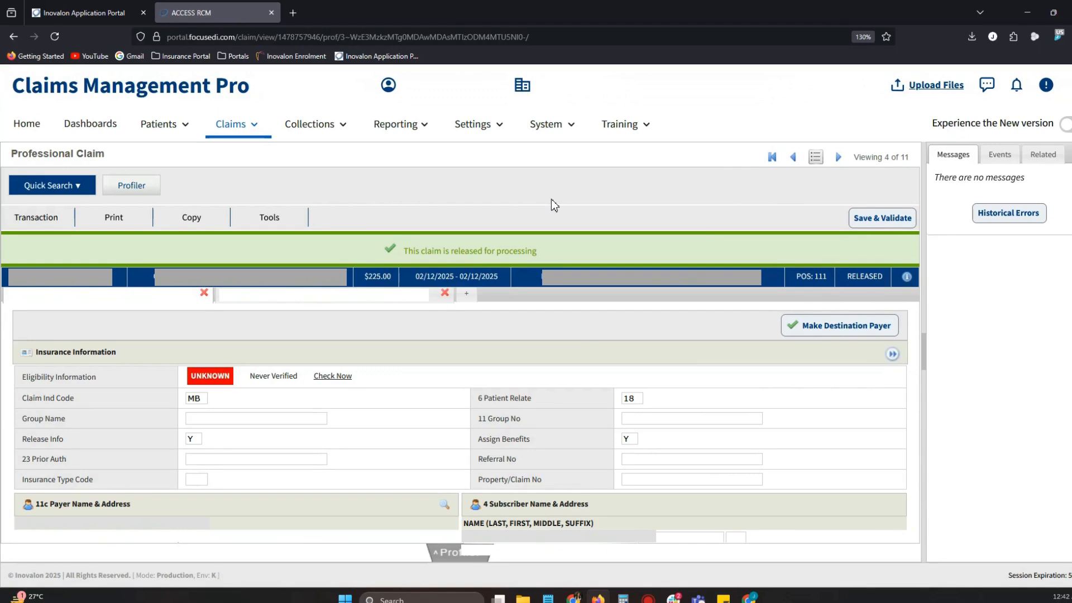
left_click(54, 223)
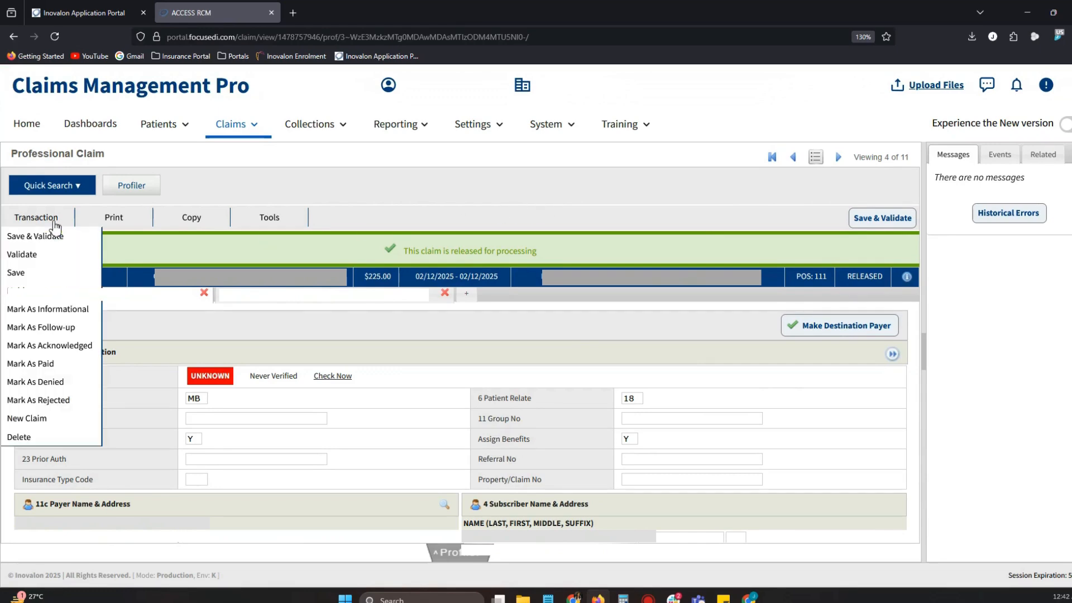